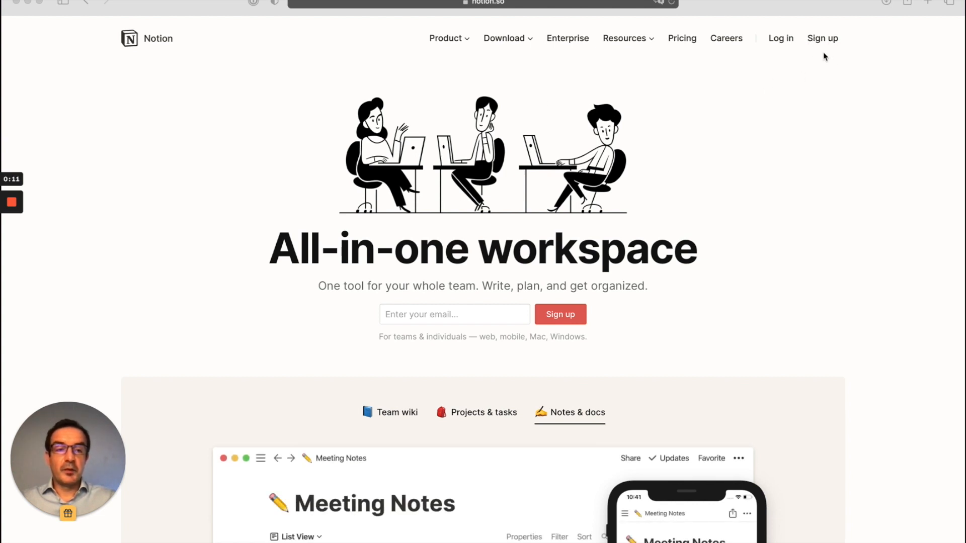
Open the sign-up form and register for a new account by continuing with Google.
click(826, 40)
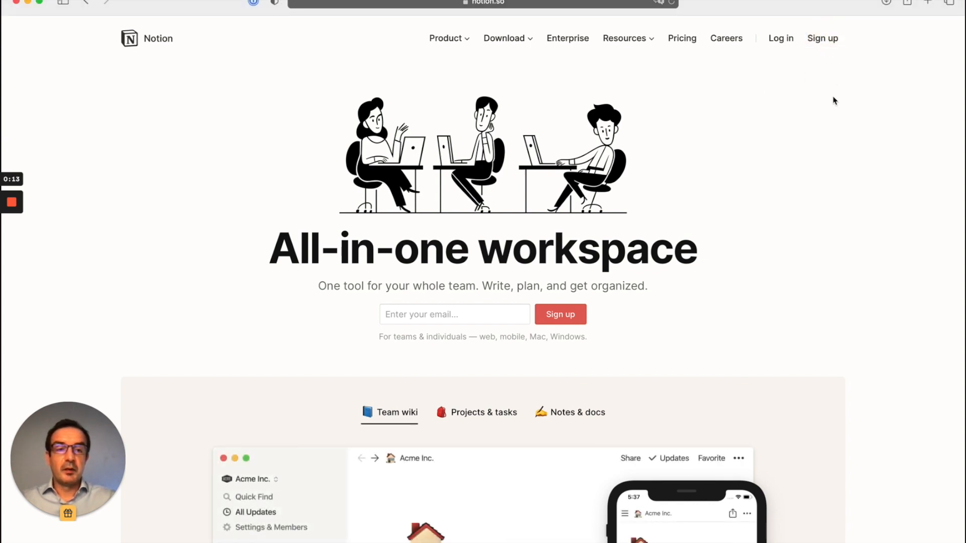
click(826, 39)
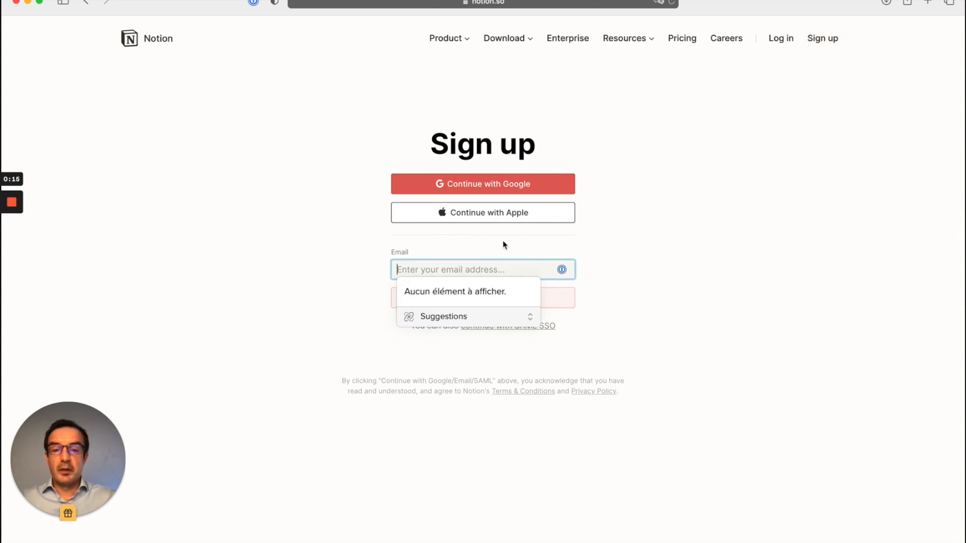
click(519, 185)
click(554, 421)
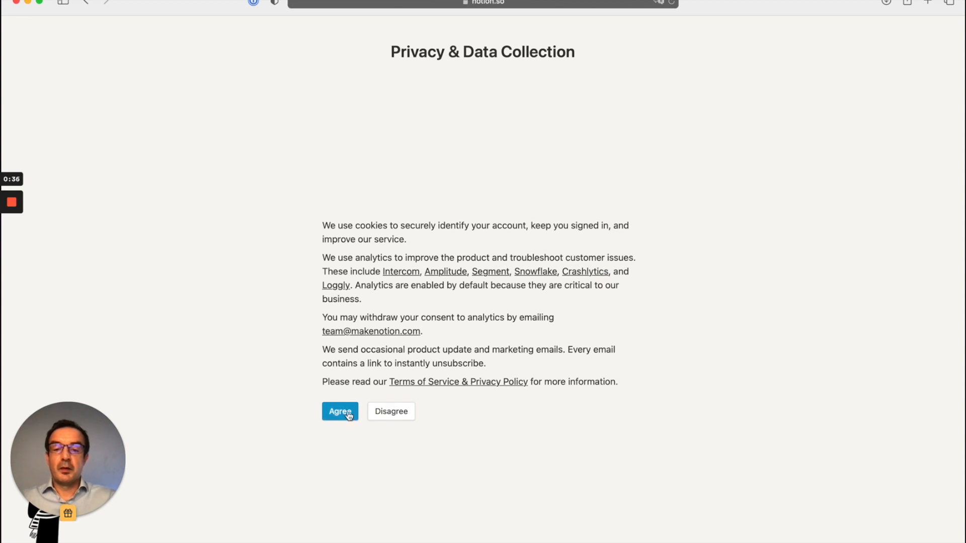
Agree to the privacy and data collection terms and set up the workspace for myself, keeping the starter templates.
click(338, 410)
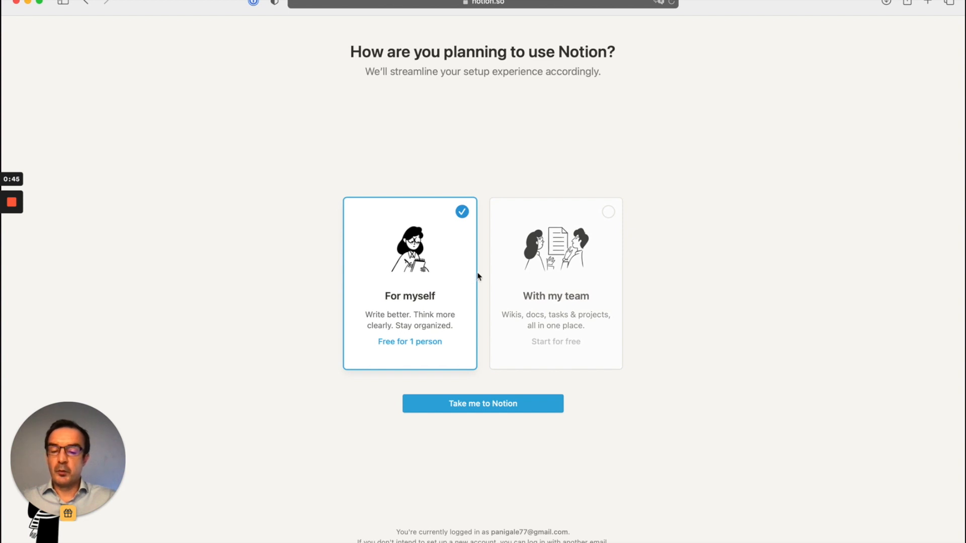
click(486, 403)
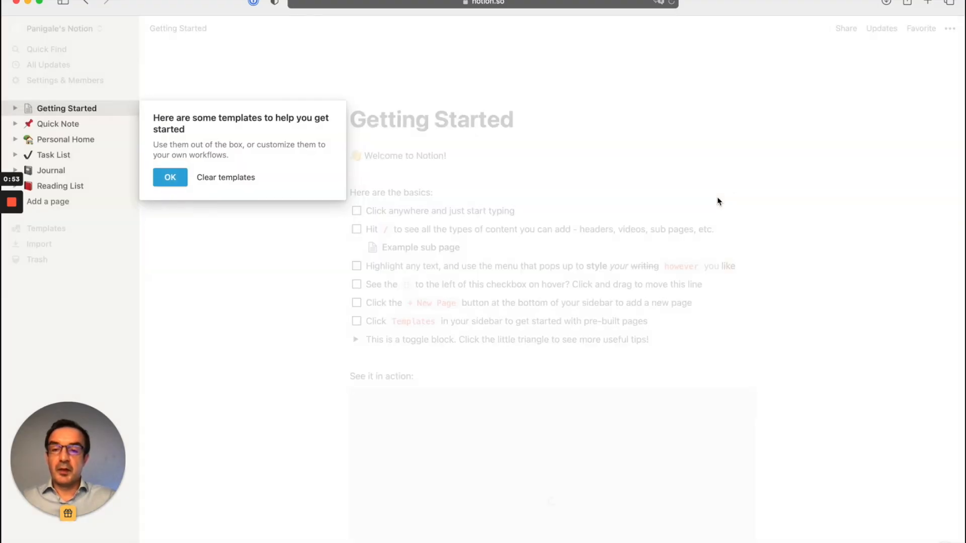
click(172, 177)
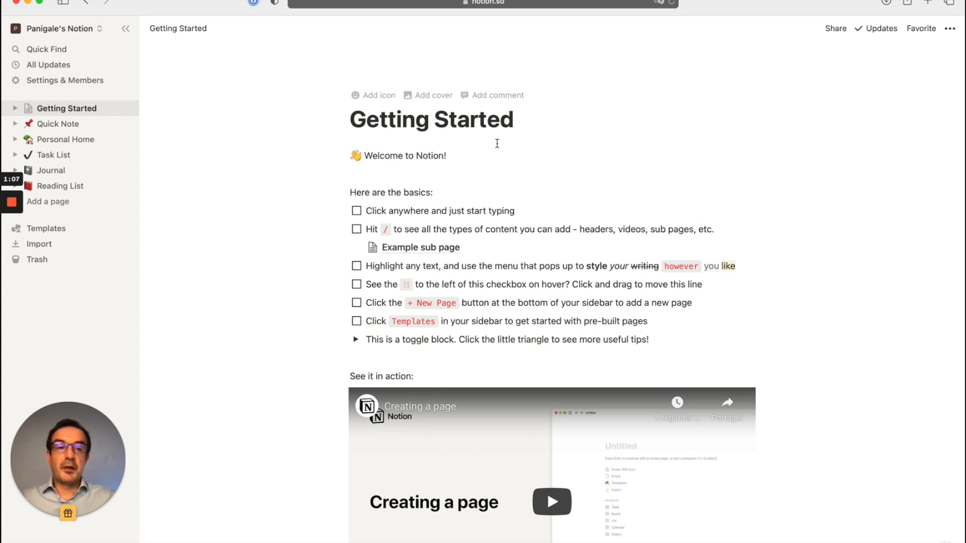
Examine the options available for the Getting Started page.
click(950, 29)
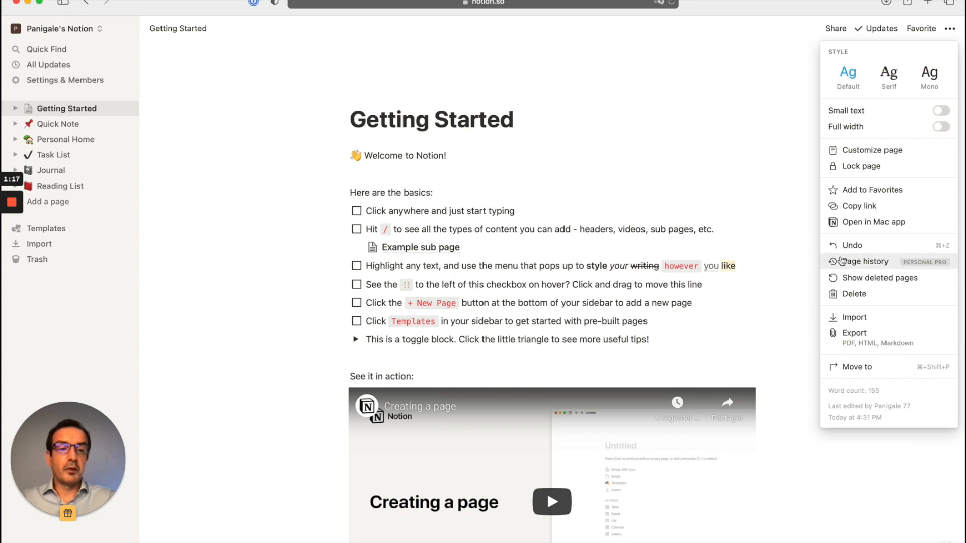
click(692, 148)
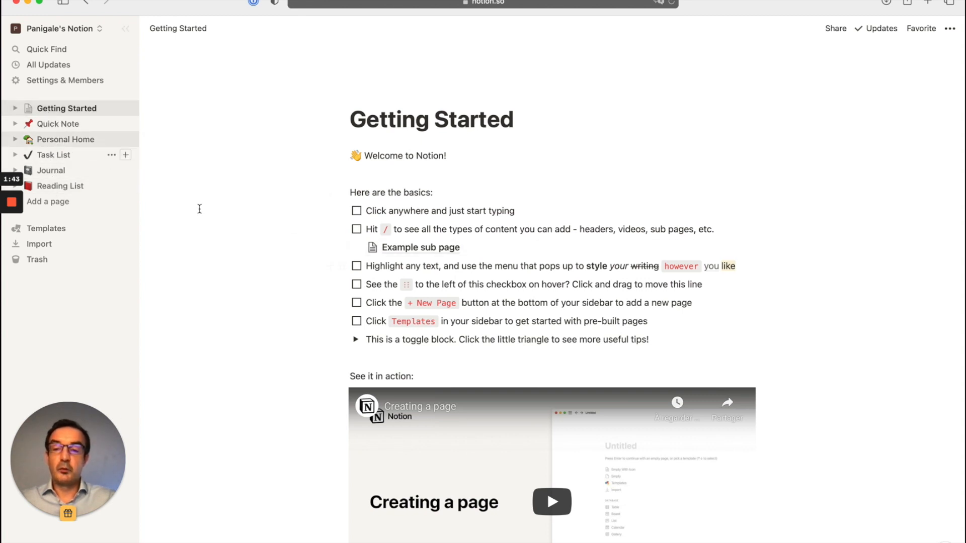
Look through the Quick Note template page, checking and unchecking an item in its to-do list.
click(53, 125)
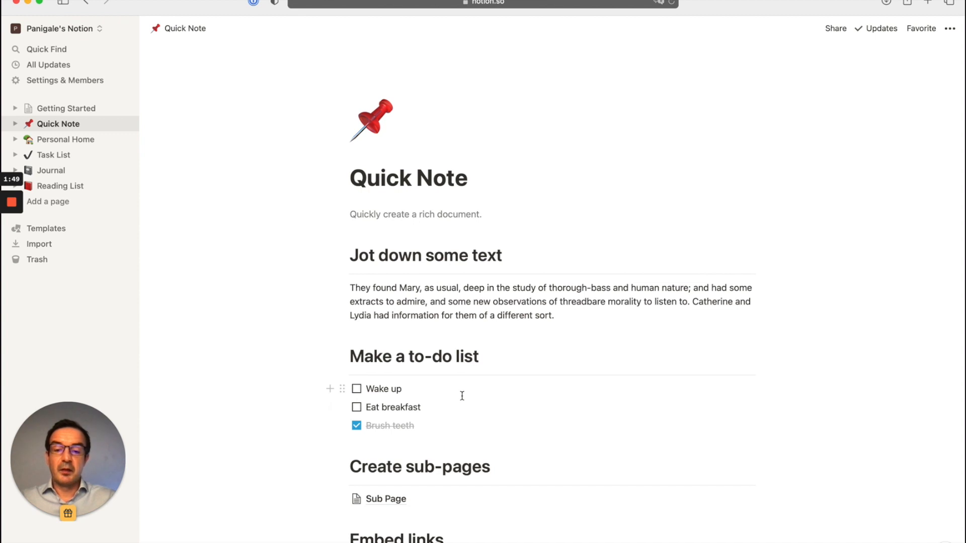
scroll(461, 395, down, 3)
click(360, 258)
click(360, 259)
scroll(612, 330, down, 2)
scroll(613, 330, down, 1)
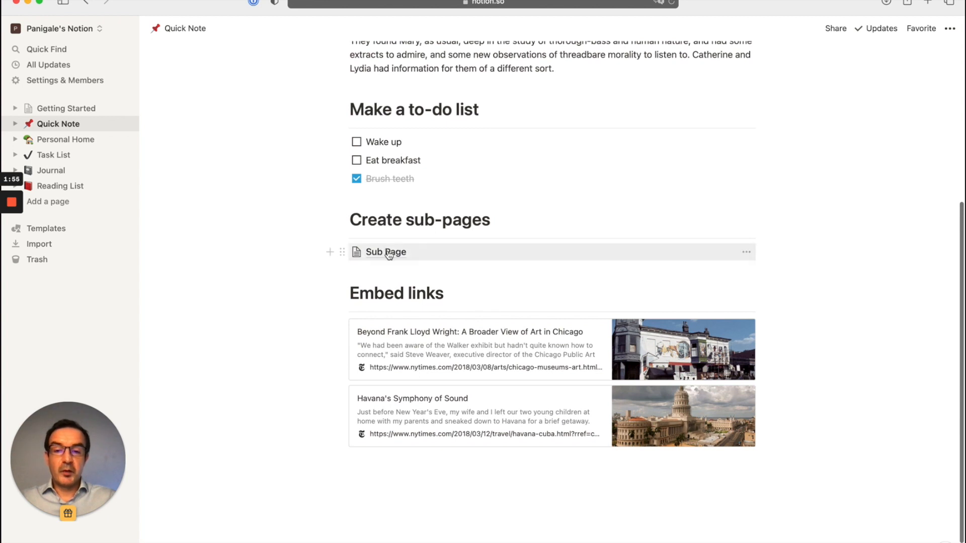
Visit the Sub Page inside Quick Note, return to the parent page and view its embedded links.
click(394, 255)
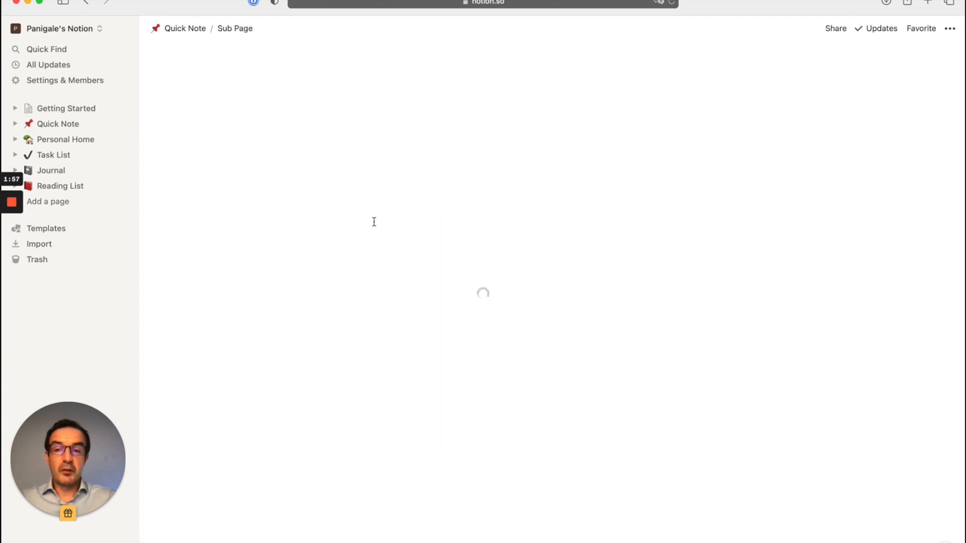
click(182, 31)
scroll(617, 288, down, 5)
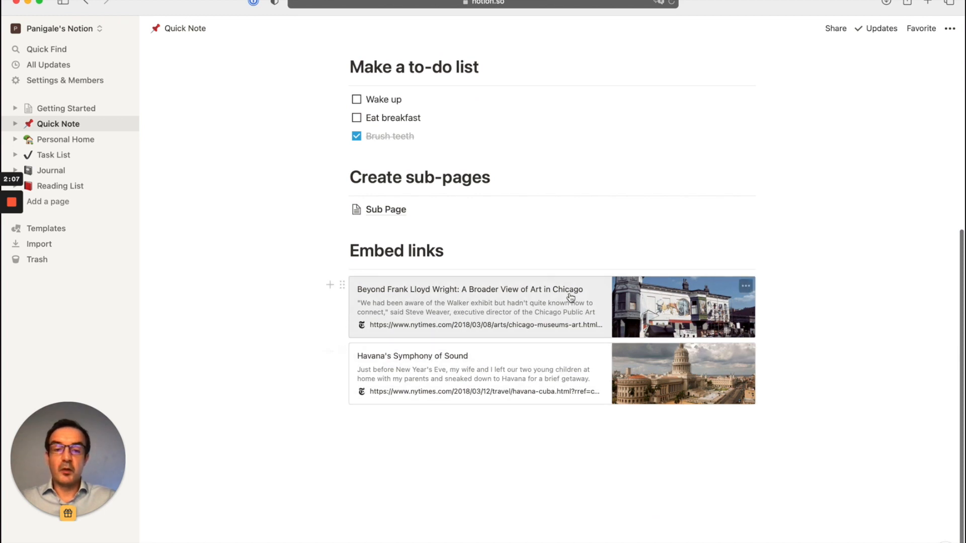
Explore the Personal Home page's nested sub-pages and view its Recipes table, leaving the page tree collapsed.
click(73, 141)
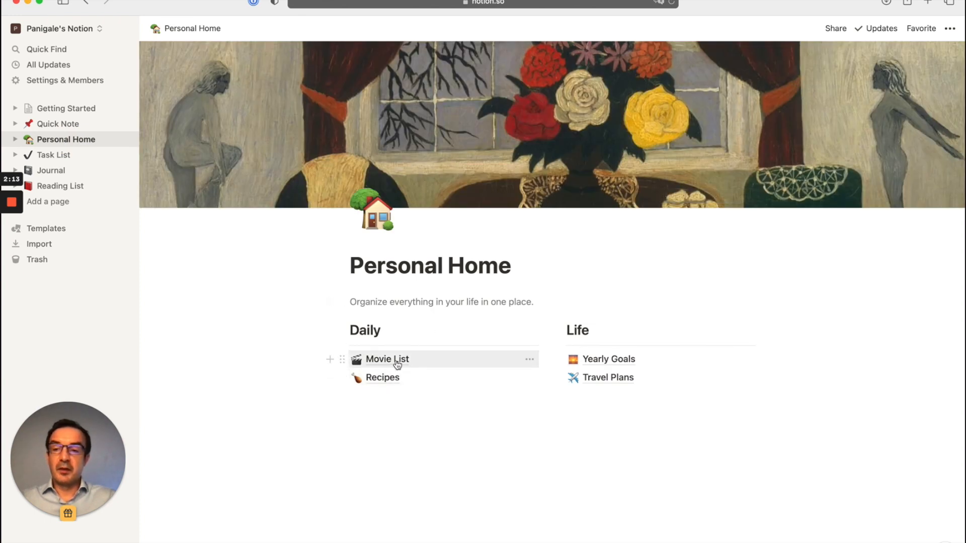
click(20, 142)
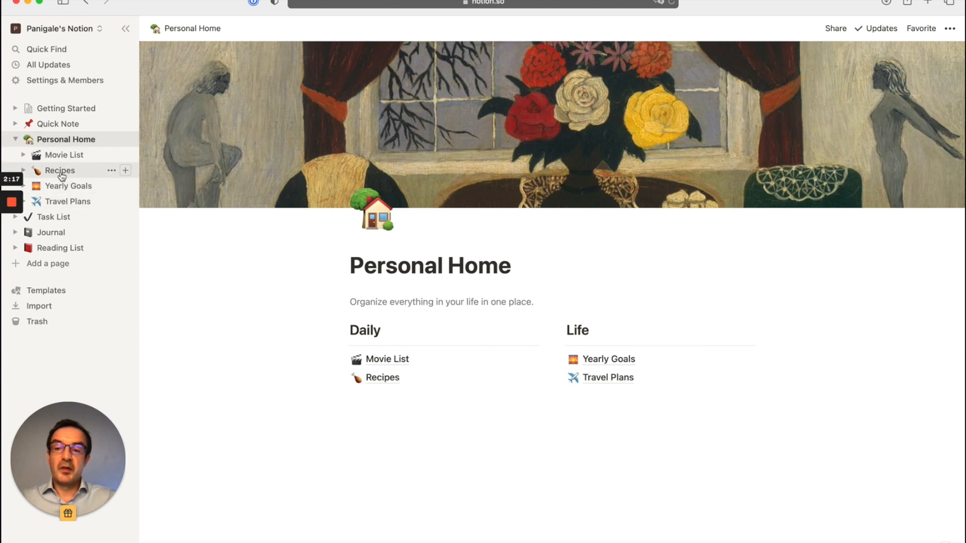
click(385, 379)
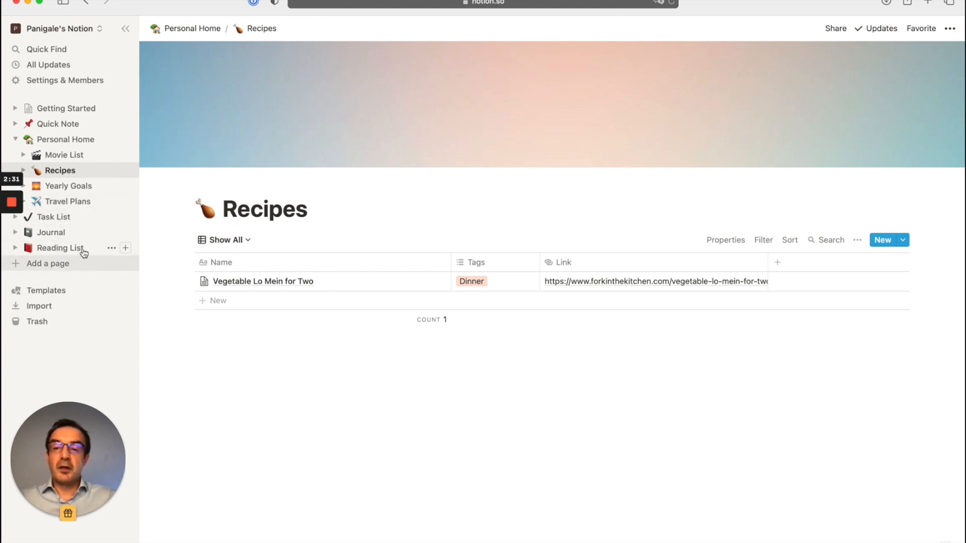
click(15, 140)
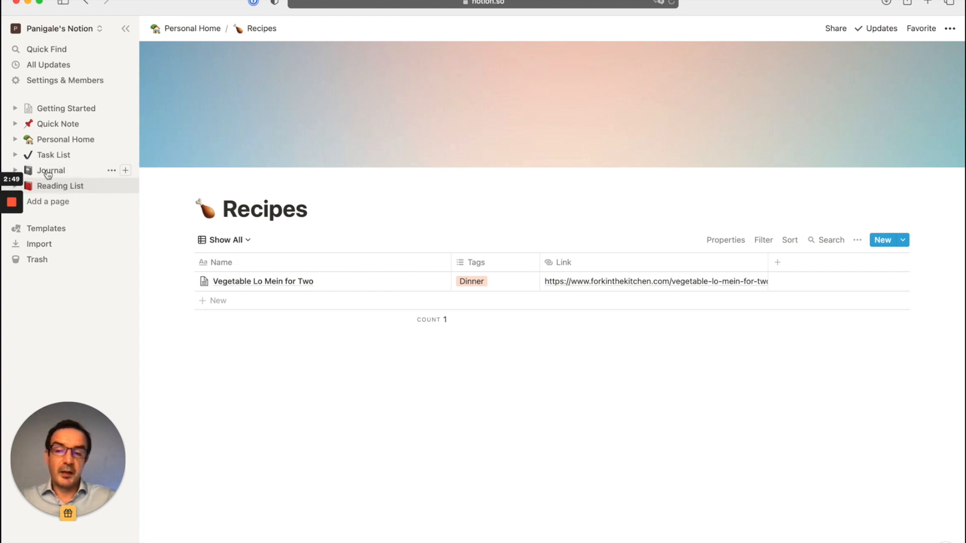
click(15, 141)
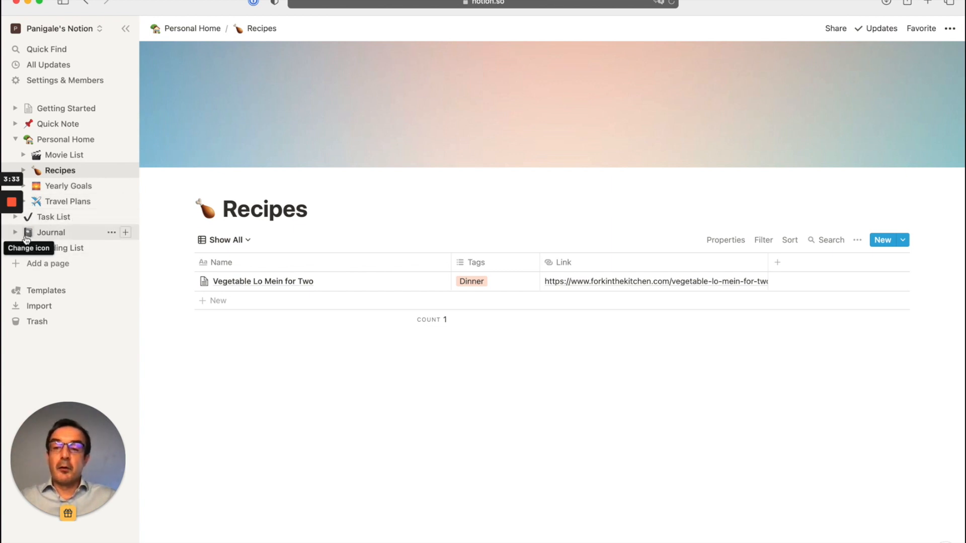
click(19, 140)
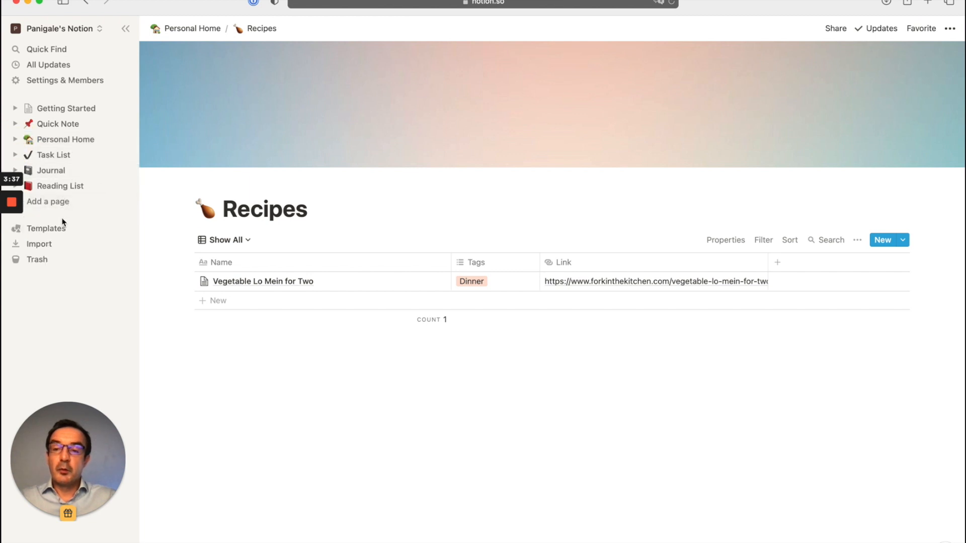
Add an empty page titled "Note d'exemple" and write "Texte d'exemple" as its first line.
click(59, 201)
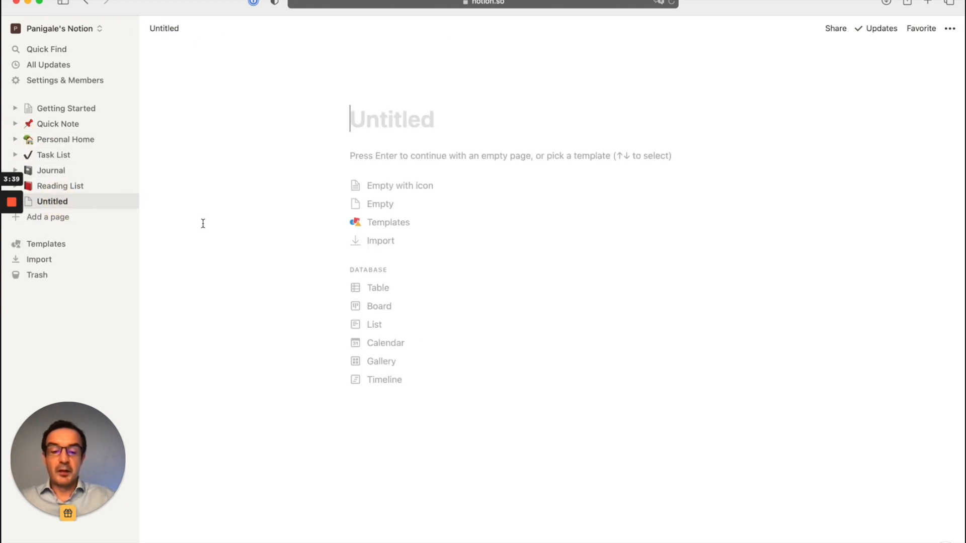
text(Note)
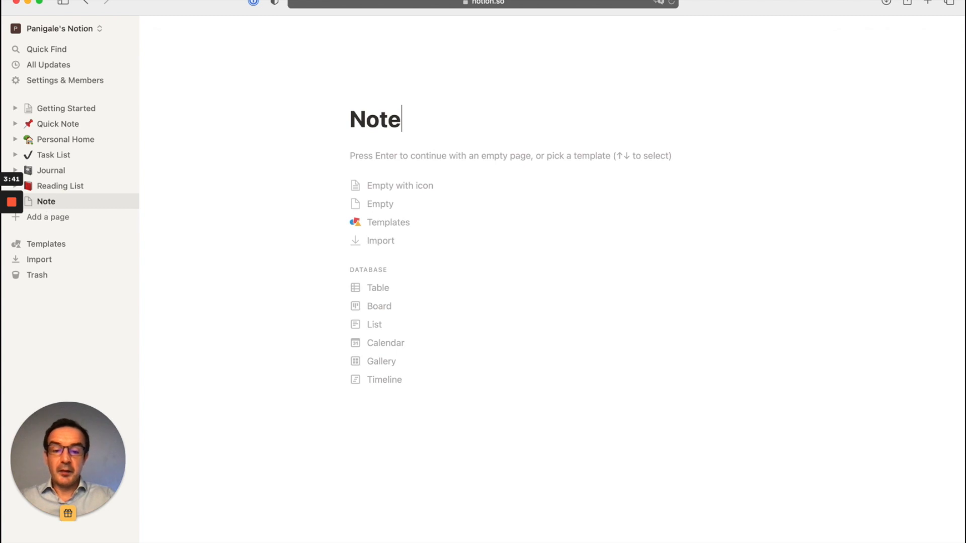
text( d'exemple)
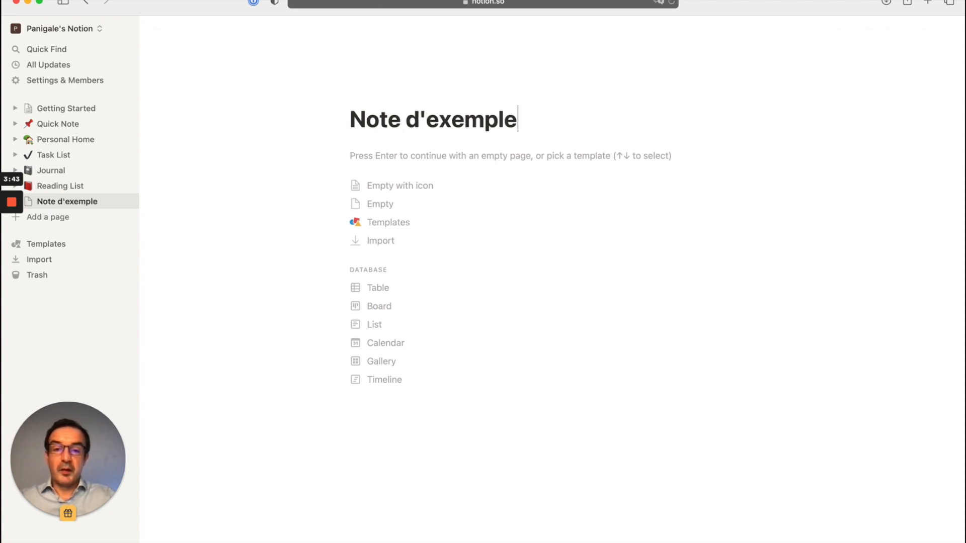
key(Return)
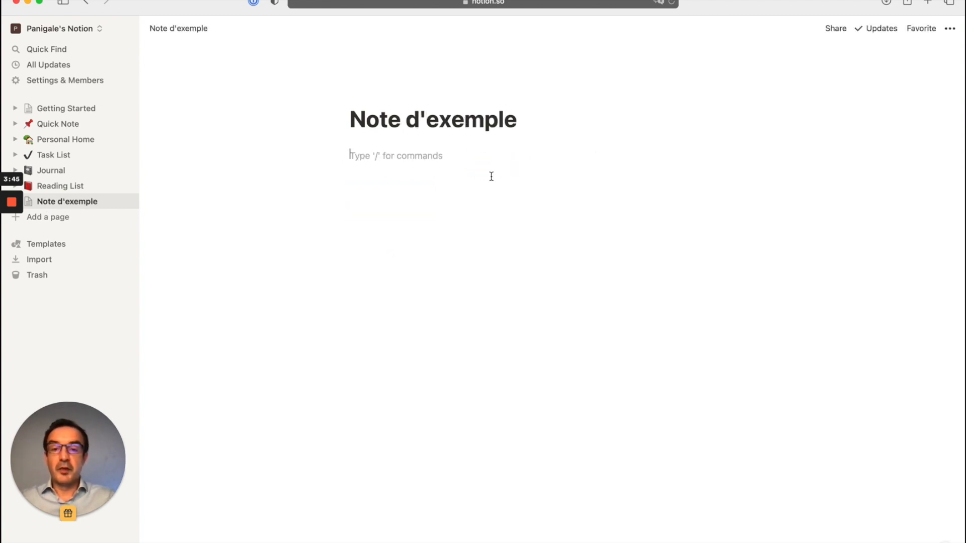
text(Texte d'exemple)
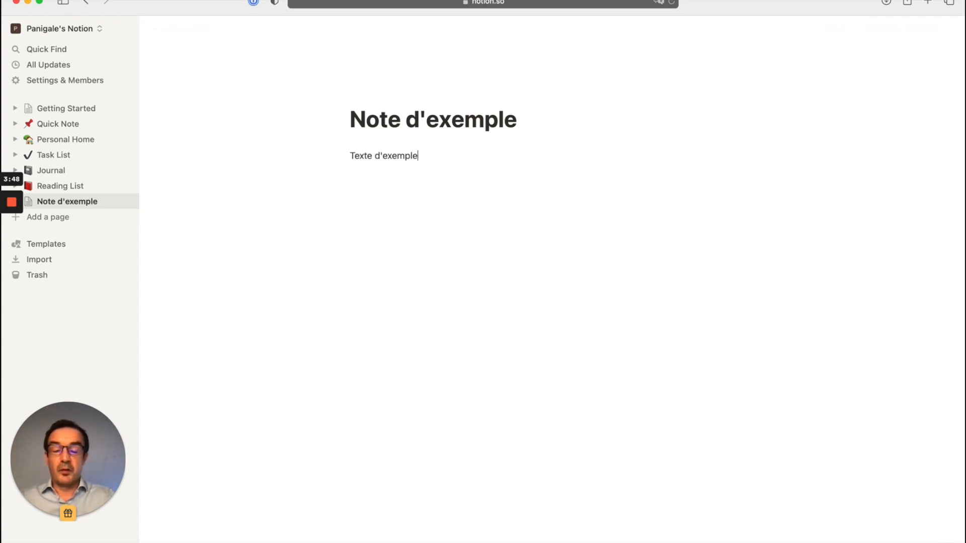
key(Return)
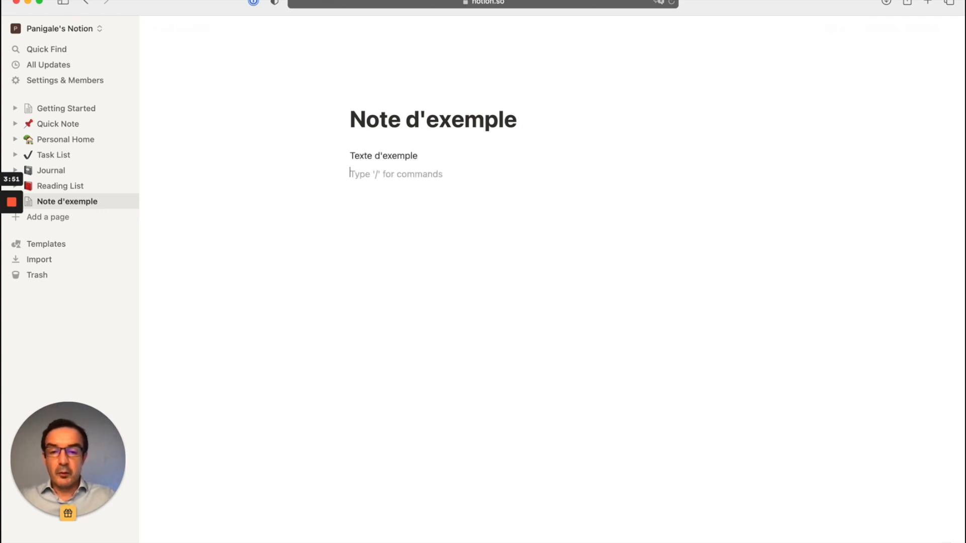
Insert a Heading 1 block reading "Titre" below the sample text.
text(/)
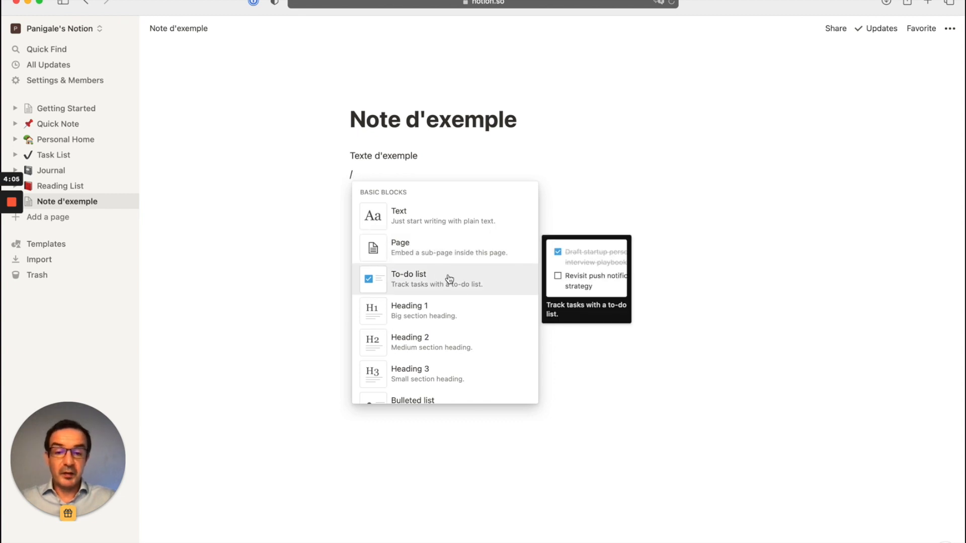
click(443, 312)
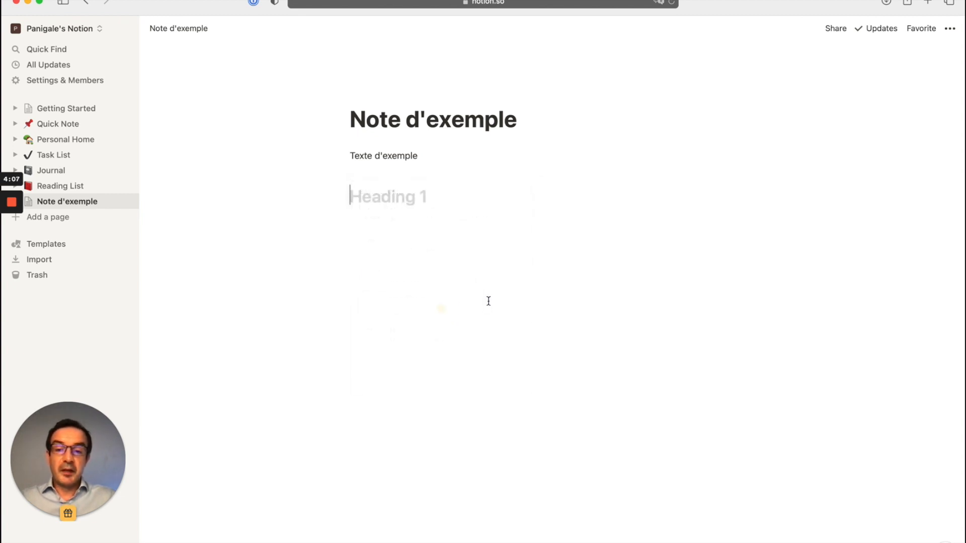
text(Titre)
key(Return)
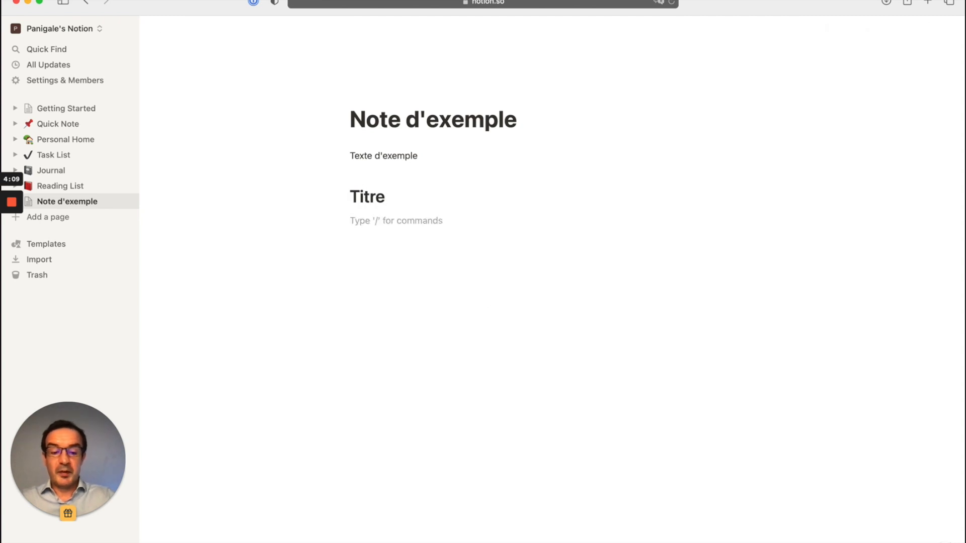
Insert a Heading 2 block reading "Sous-titre" under the "Titre" heading.
text(/h2)
key(Return)
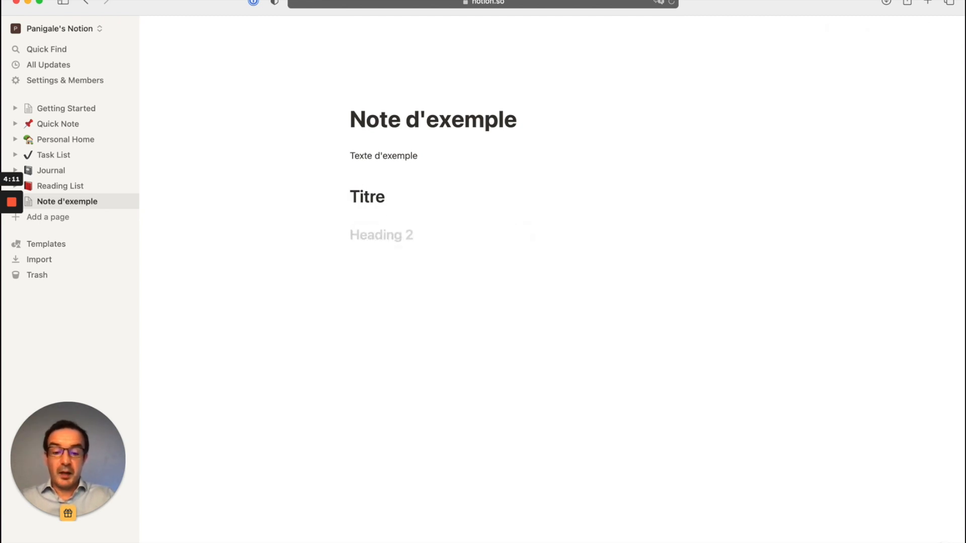
text(Sous-)
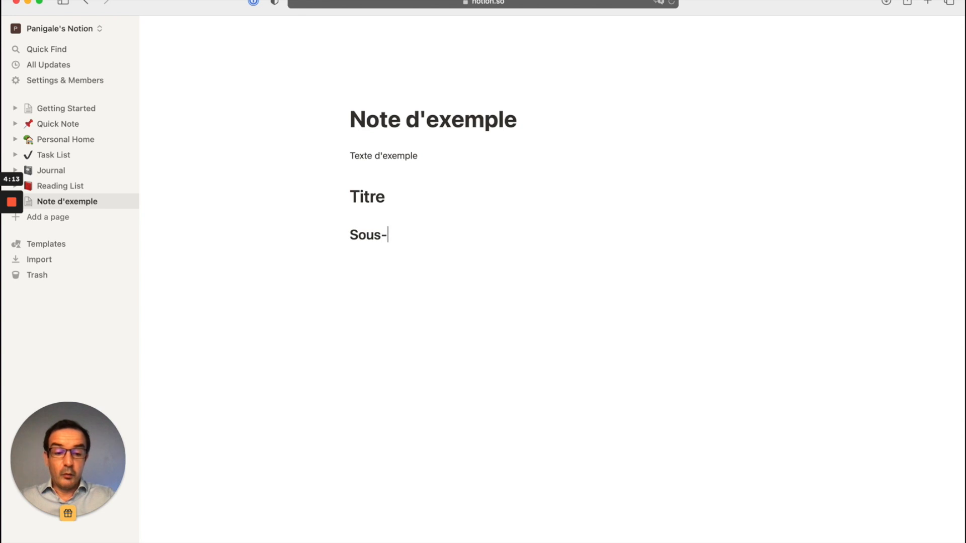
text(titre)
key(Return)
Insert a toggle list labelled "Synthèse" under "Sous-titre", with the nested text "Détail en dessous".
text(/)
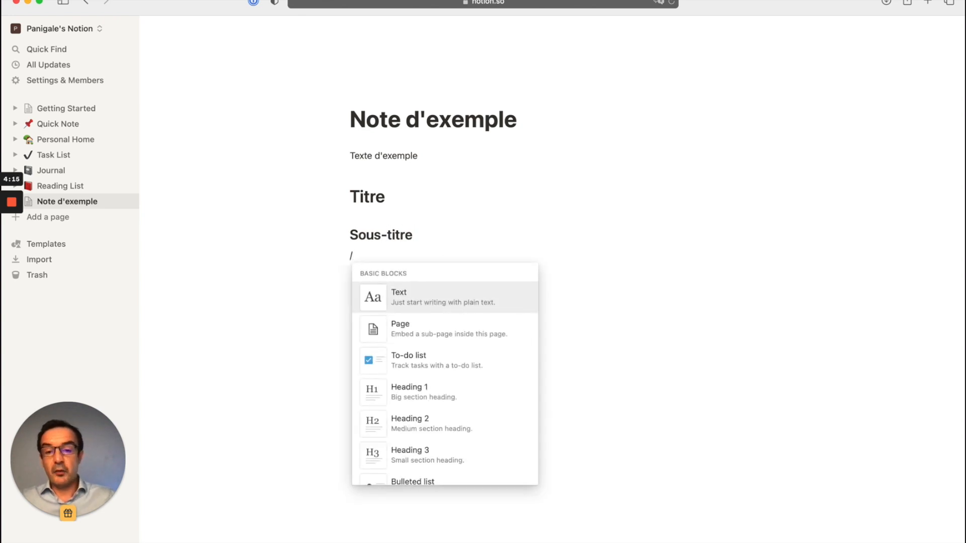
scroll(491, 421, down, 5)
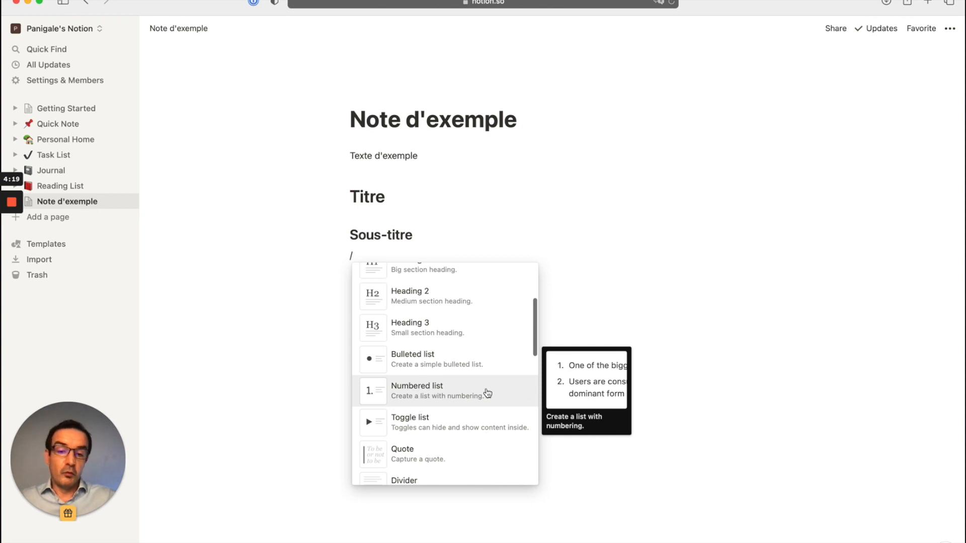
scroll(456, 397, down, 3)
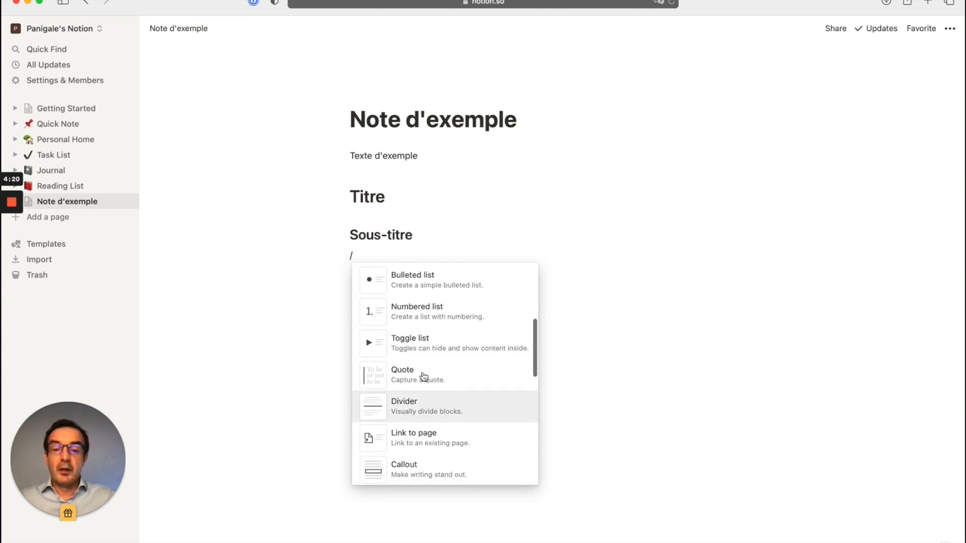
click(421, 347)
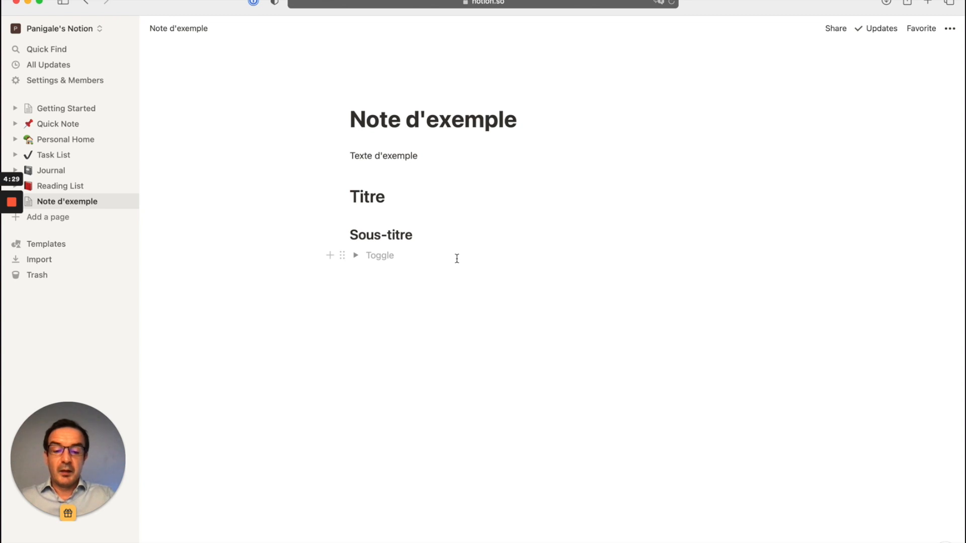
text(Synthèse)
key(Return)
key(Tab)
text(Détail )
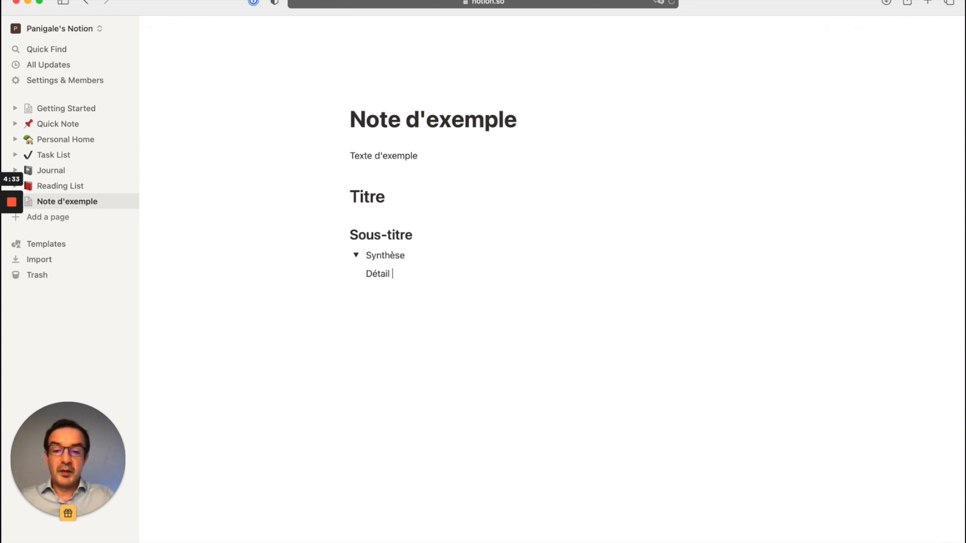
text(en desouous)
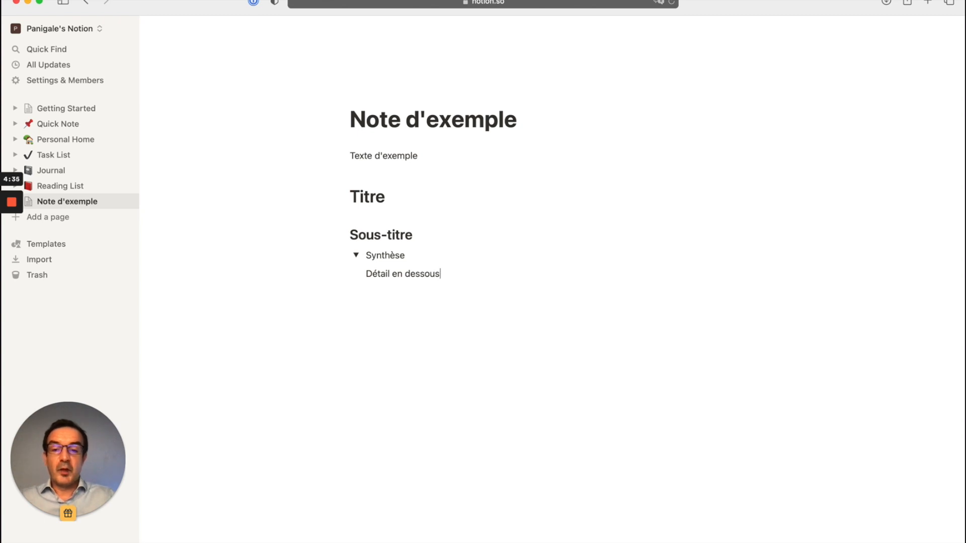
Collapse and reopen the "Synthèse" toggle, and insert a quote block reading "Sous-titre" below its nested text.
click(357, 255)
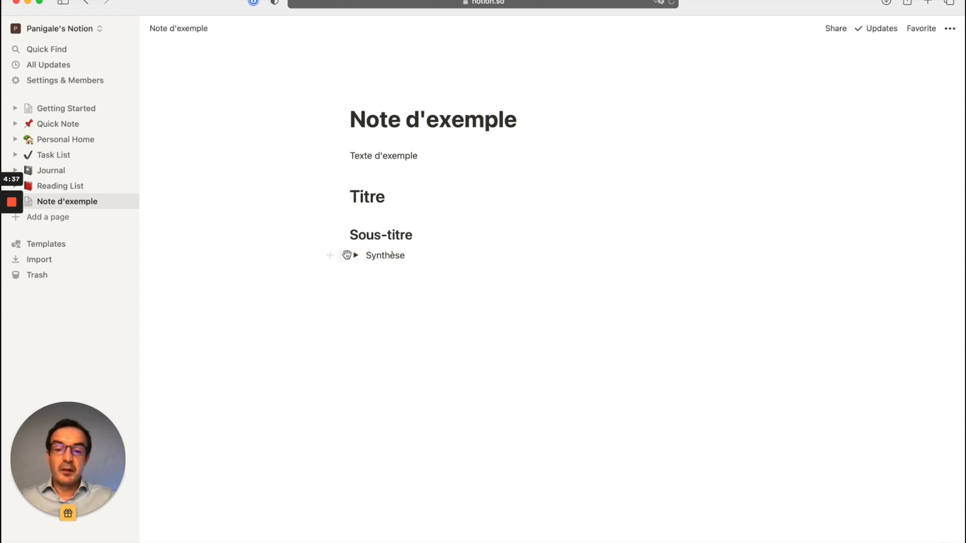
click(356, 257)
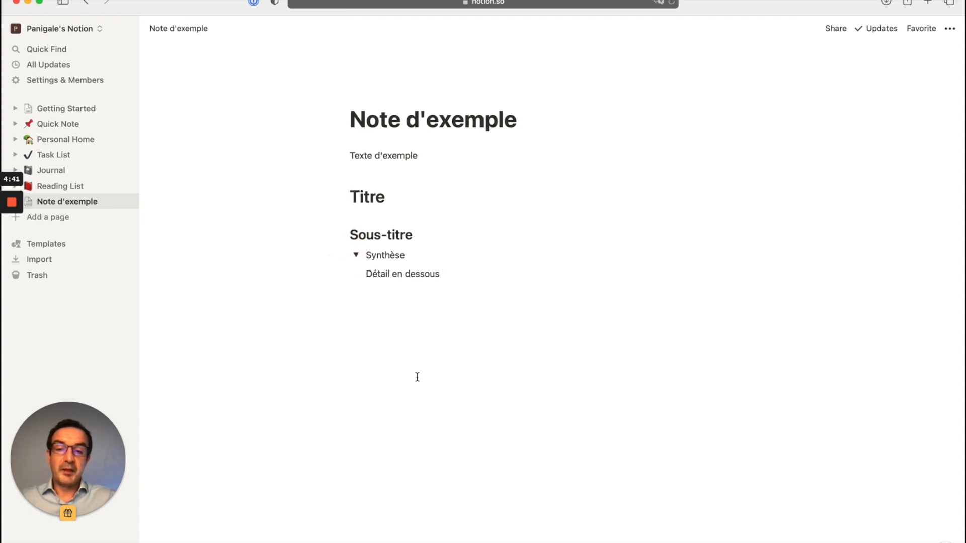
click(436, 351)
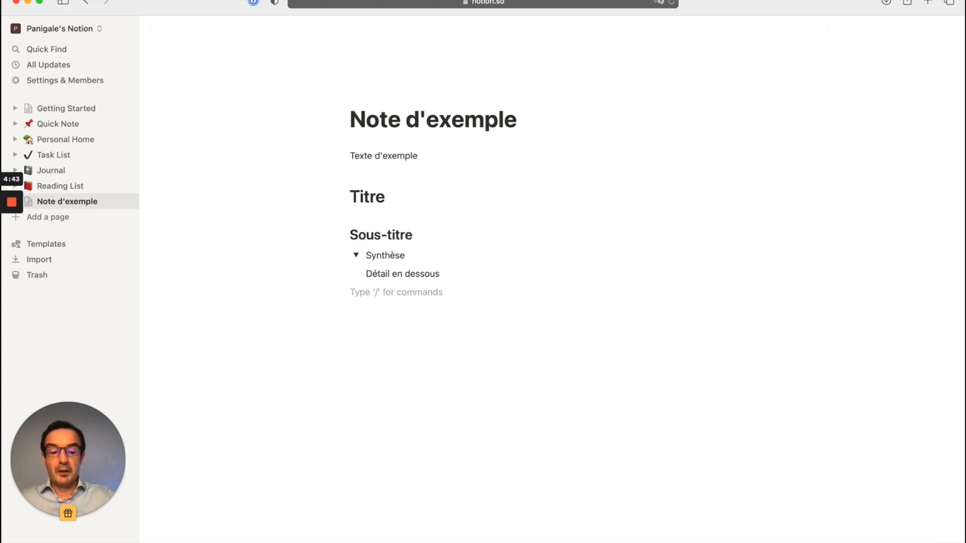
text(/)
scroll(508, 460, down, 5)
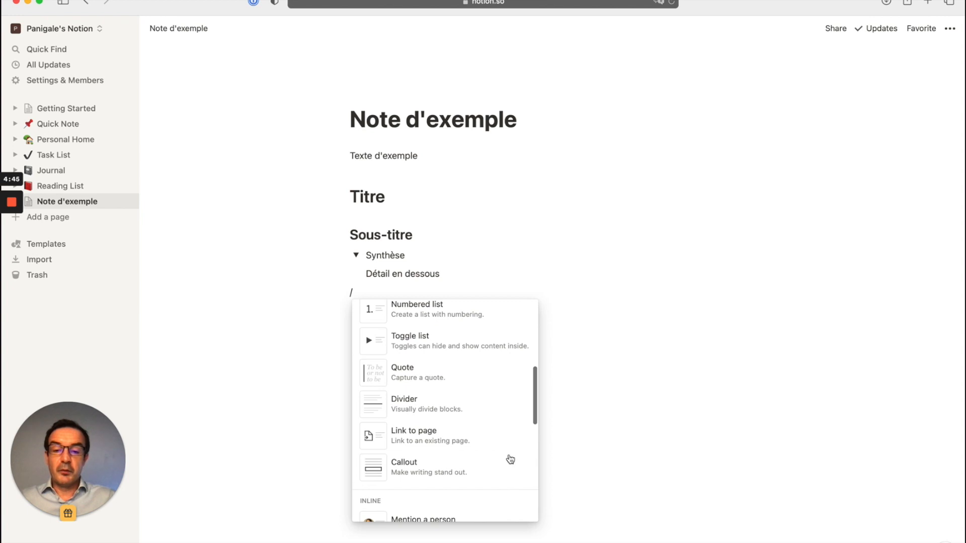
click(408, 368)
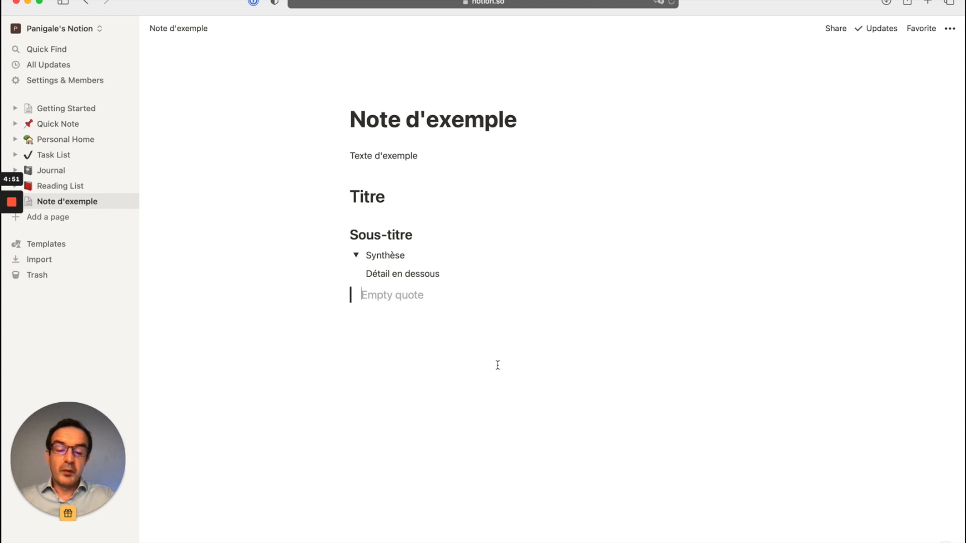
text(Sous-titre)
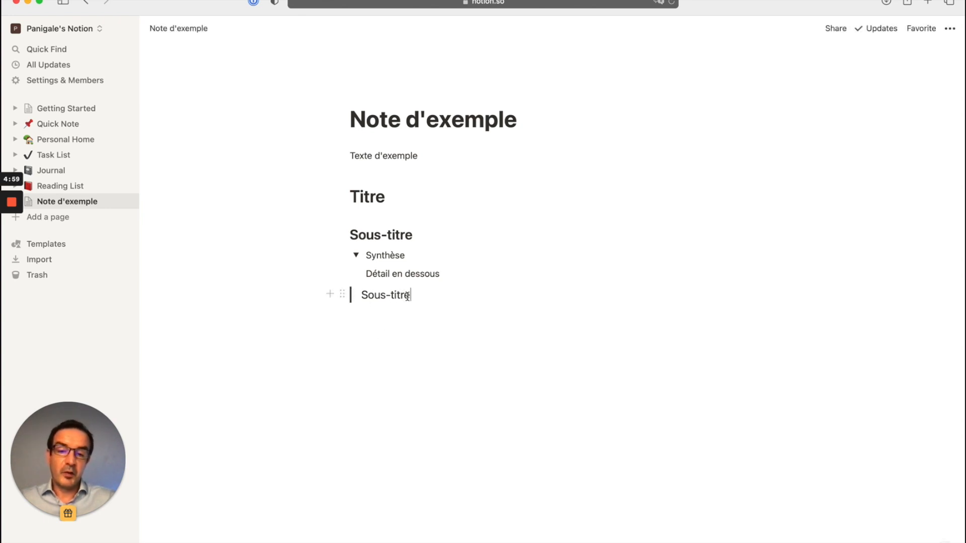
Insert a link to the existing "Quick Note" page below the quote.
key(Return)
text(/)
scroll(438, 423, down, 5)
scroll(441, 415, down, 2)
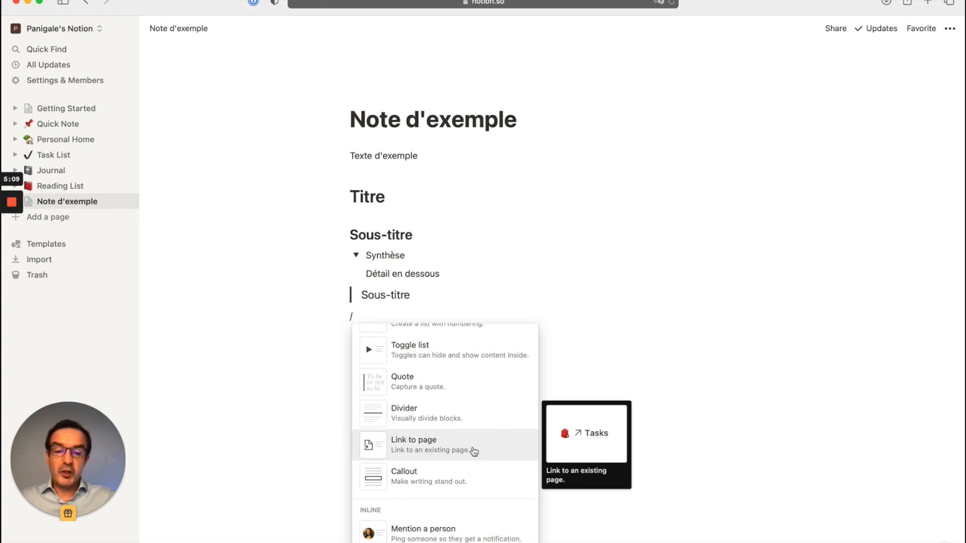
click(438, 451)
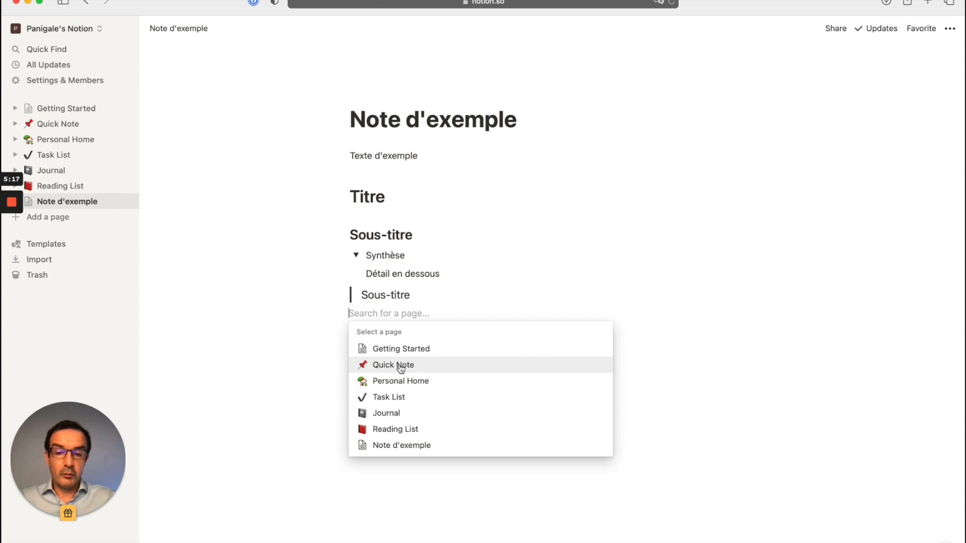
click(400, 367)
click(409, 338)
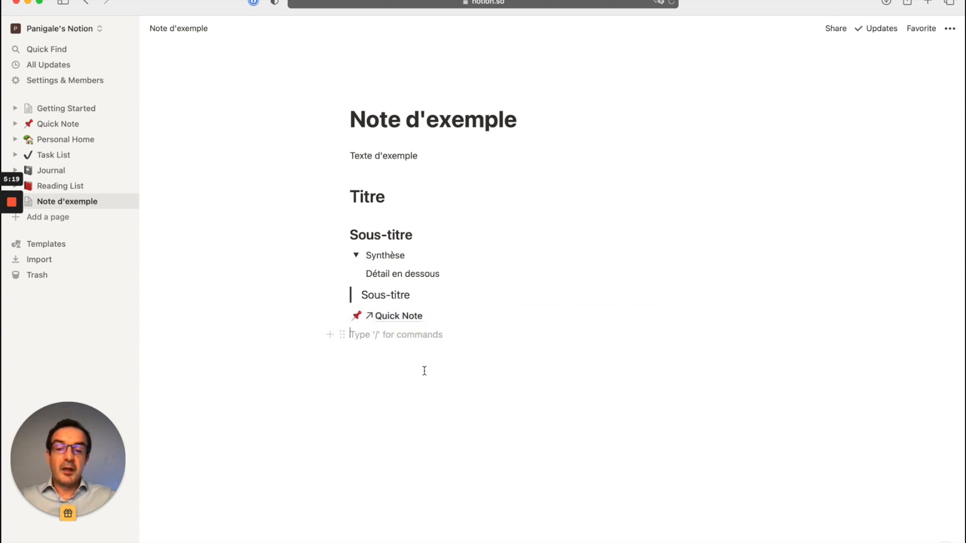
Follow the "Quick Note" link and return to "Note d'exemple" through that page's backlink.
click(397, 317)
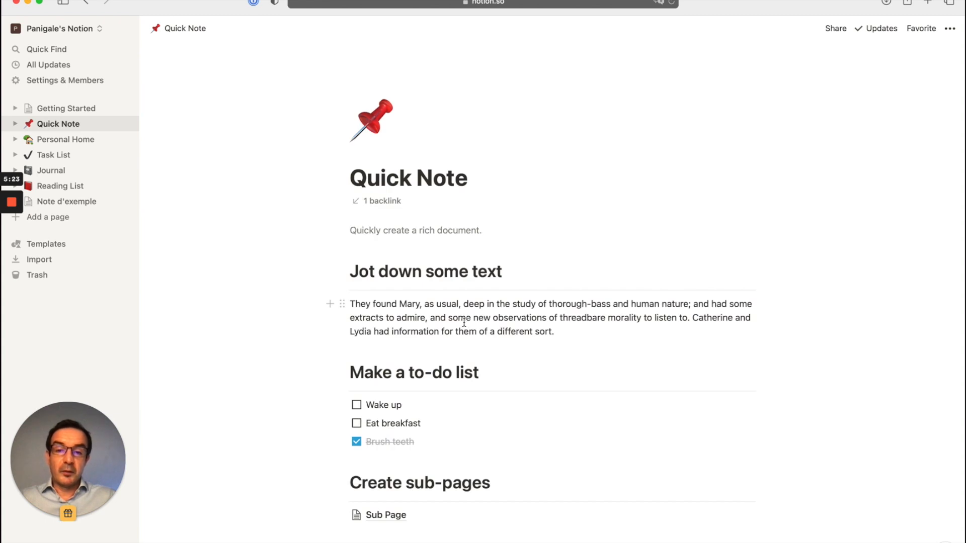
click(375, 201)
click(361, 237)
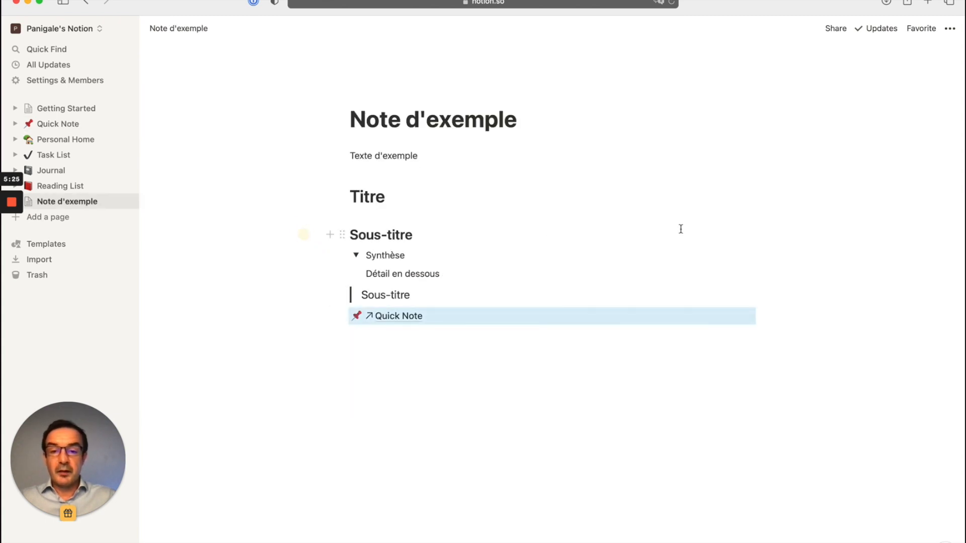
Insert a callout block reading "REMINDER" below the "Quick Note" link.
click(436, 362)
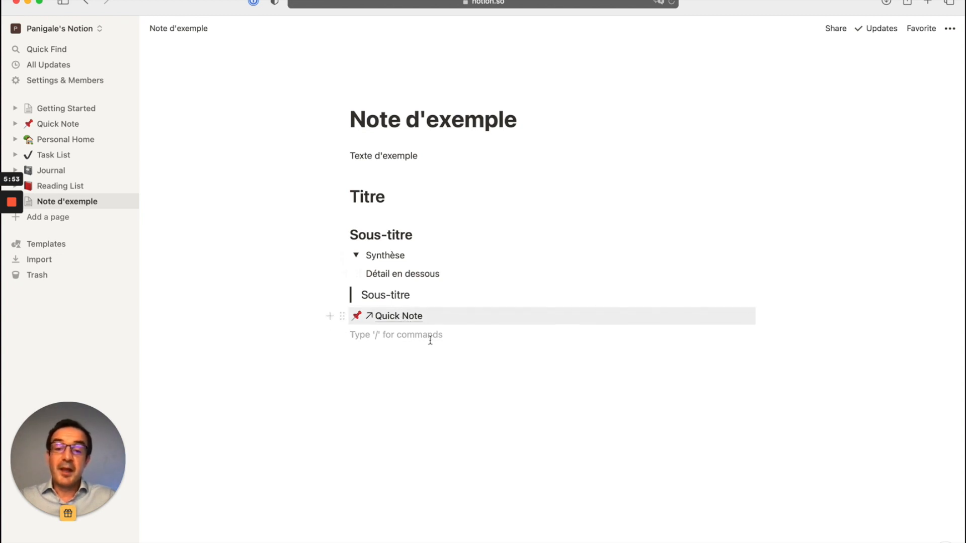
text(/)
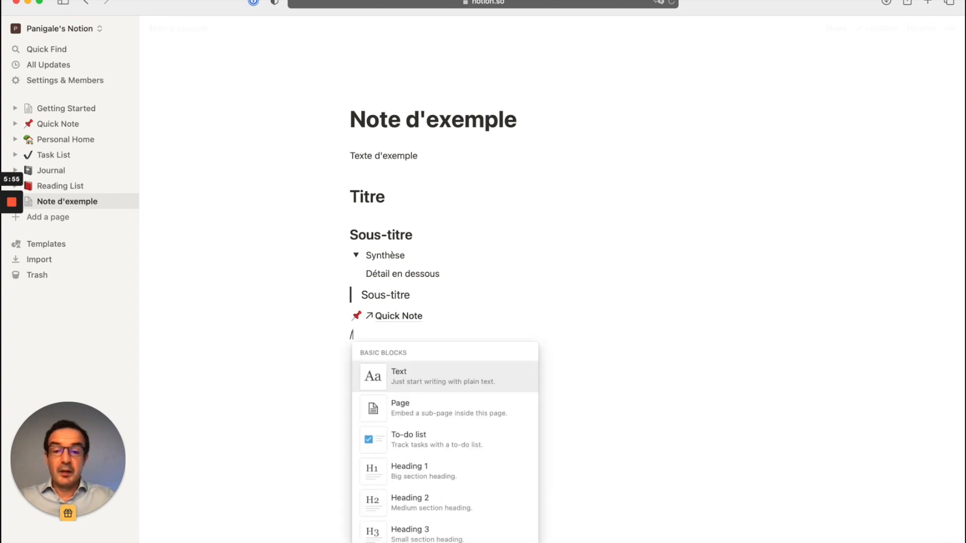
scroll(448, 427, down, 6)
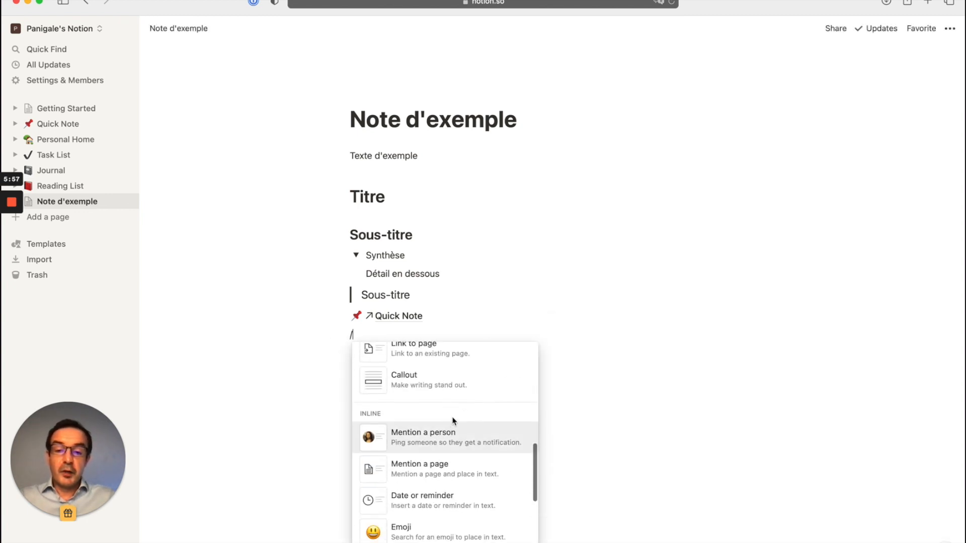
click(455, 378)
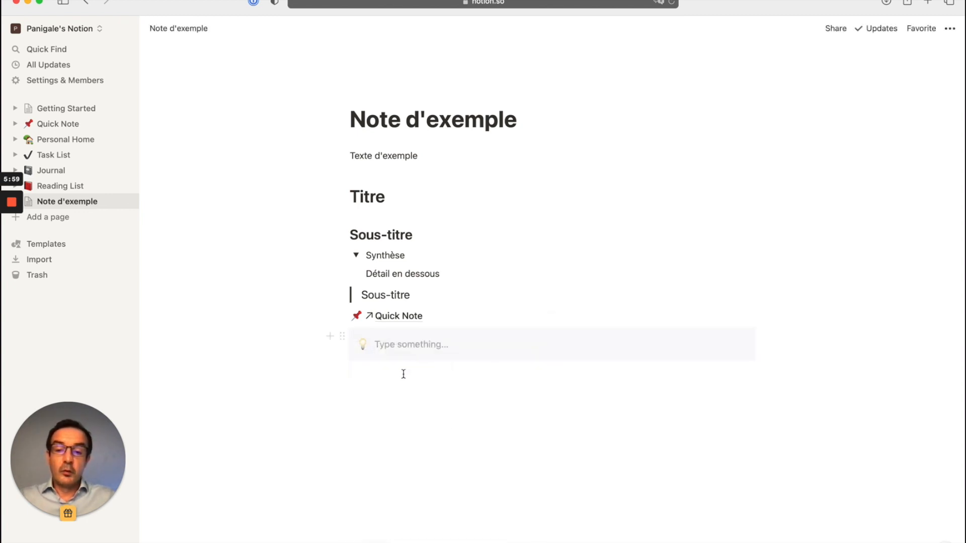
text(REMINDER)
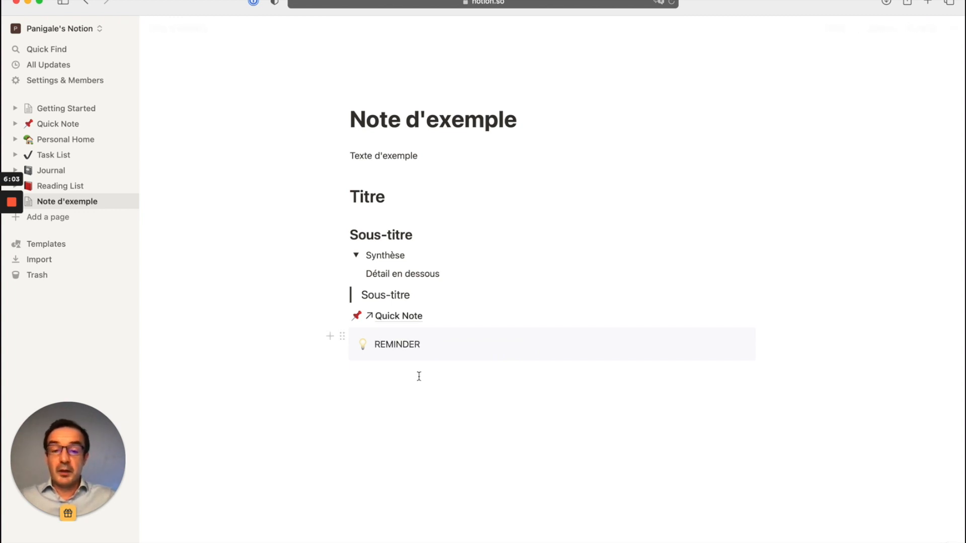
key(Return)
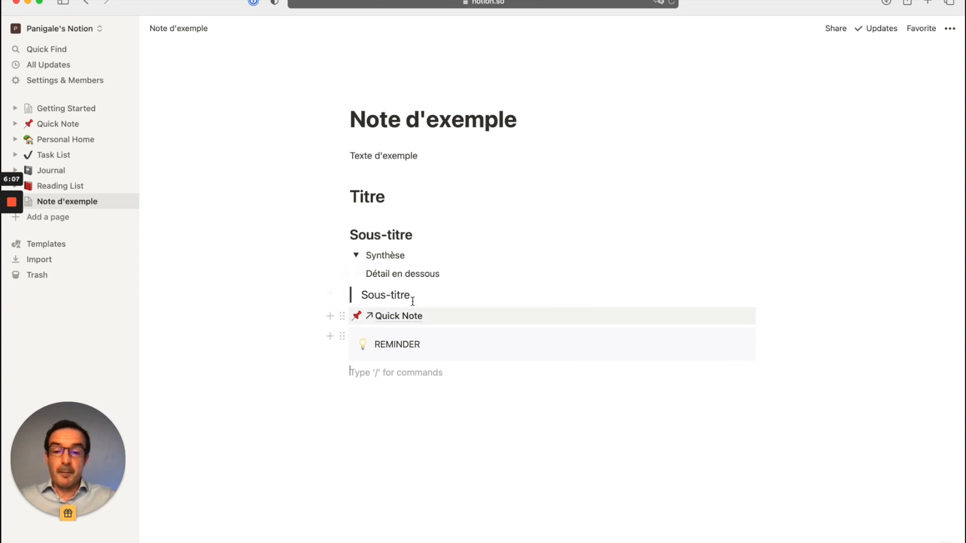
Give the "Sous-titre" heading a yellow background.
click(342, 235)
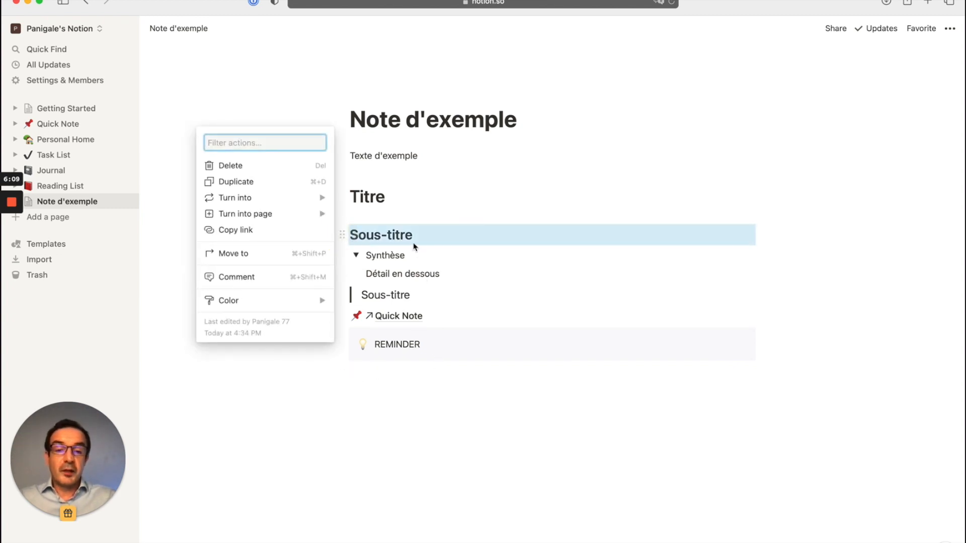
mouse_move(306, 291)
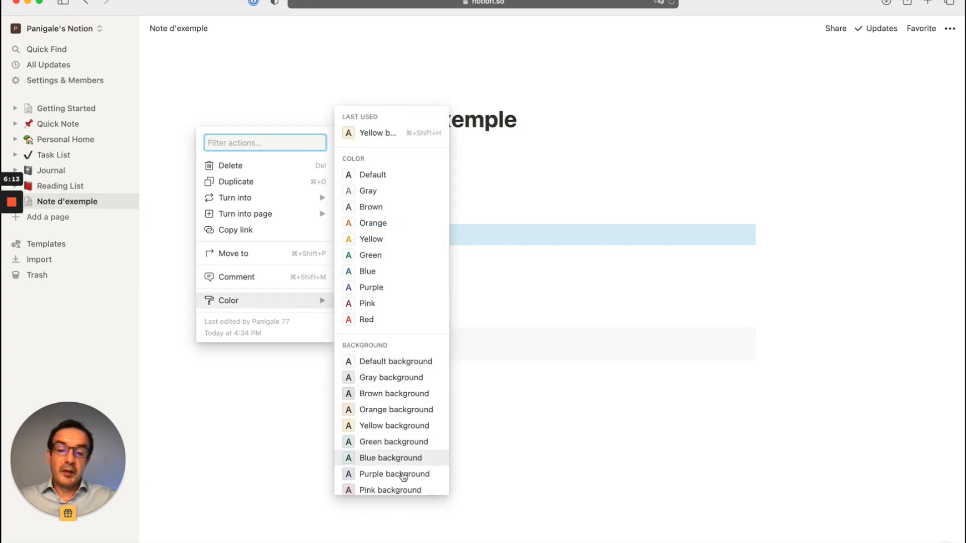
click(393, 426)
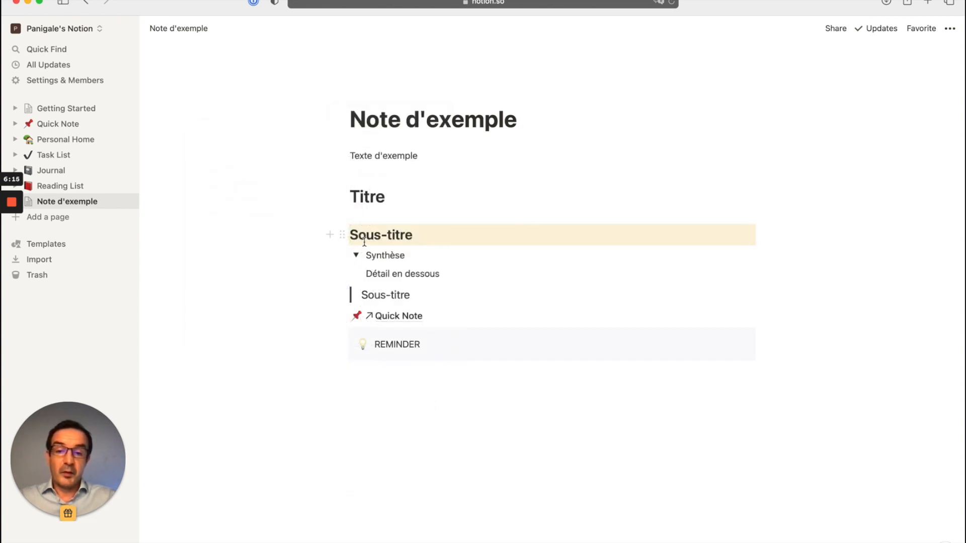
Change the "Sous-titre" heading's colour to orange.
click(342, 234)
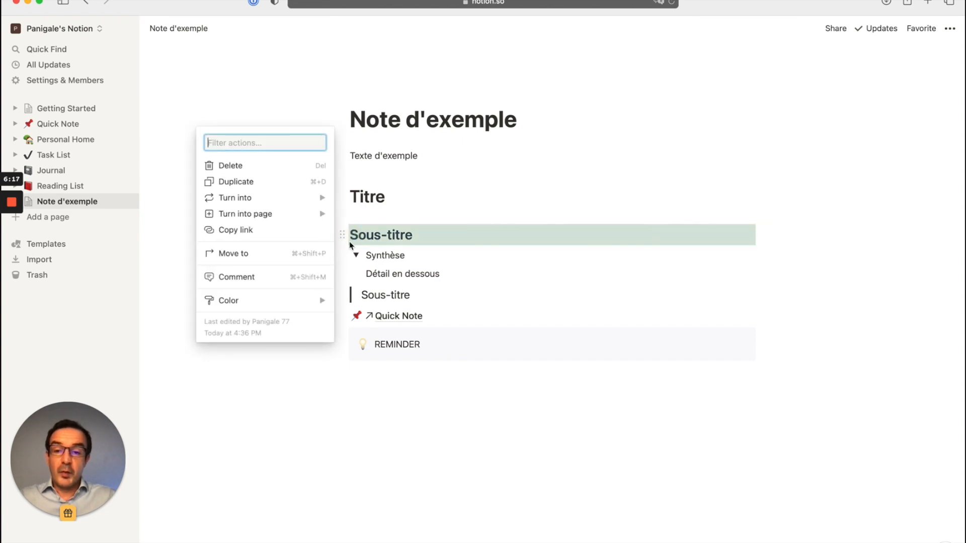
mouse_move(293, 300)
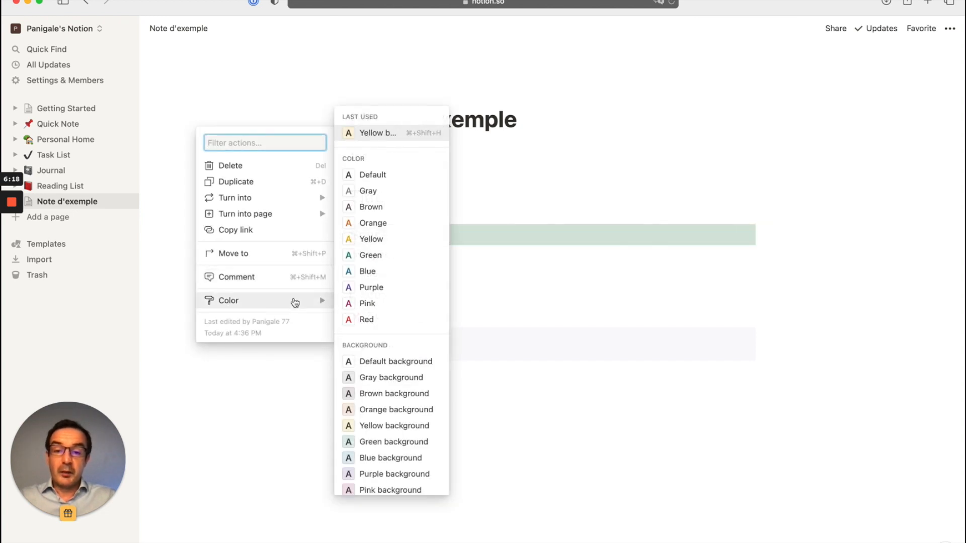
click(381, 239)
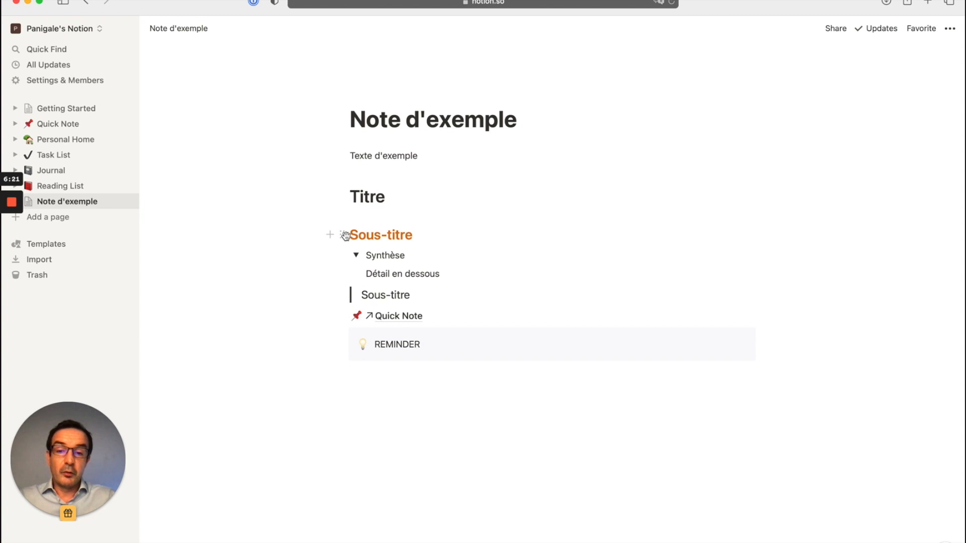
Switch the "Sous-titre" heading from orange text to a yellow background.
click(346, 236)
mouse_move(299, 308)
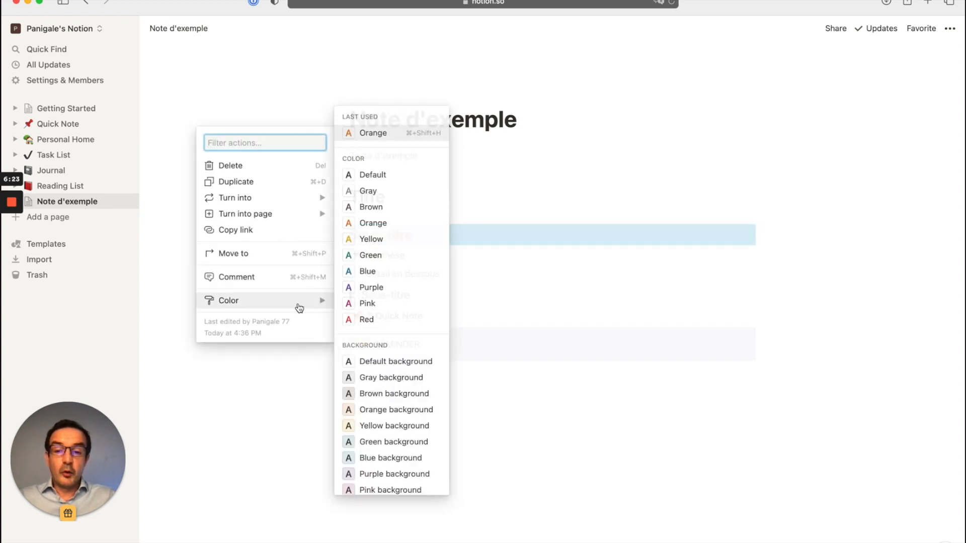
click(372, 426)
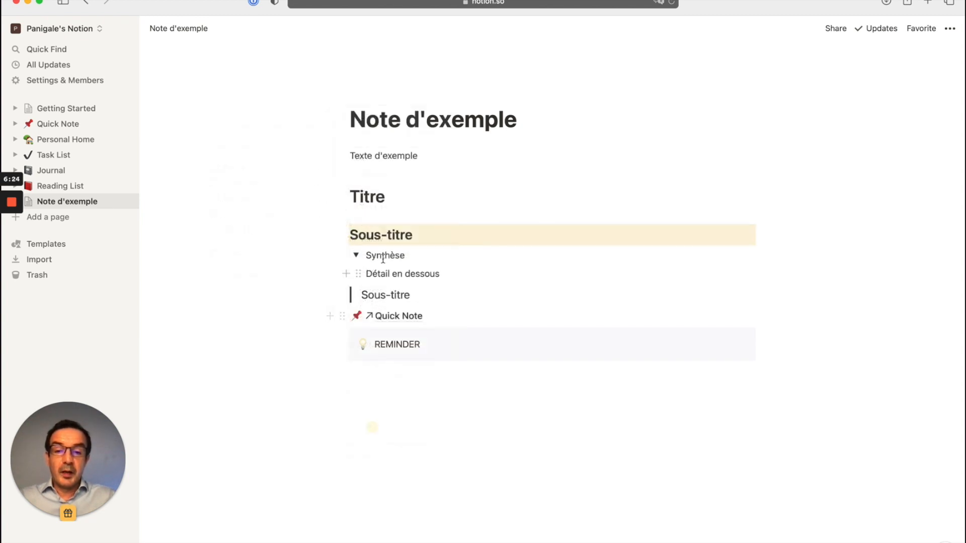
Apply a different text colour to the words of the yellow "Sous-titre" heading.
triple_click(365, 235)
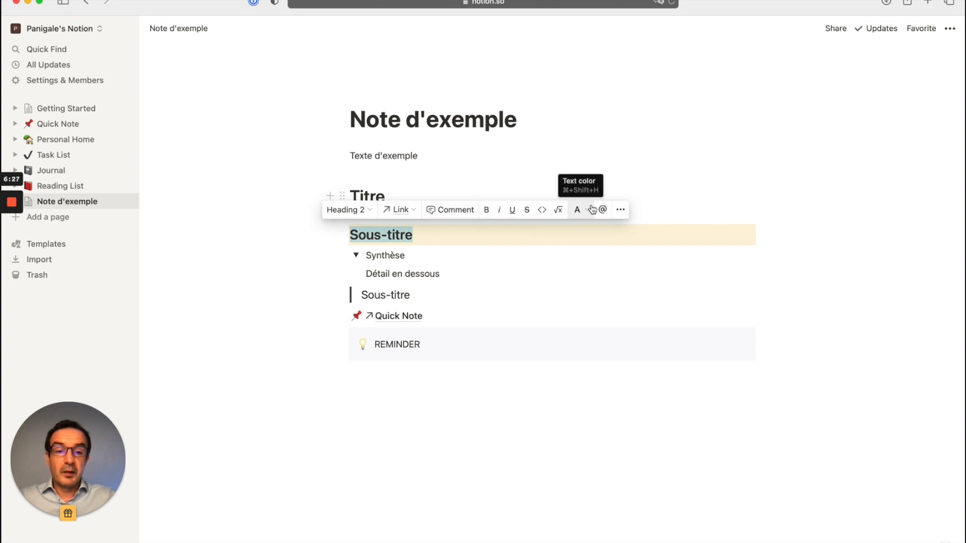
click(592, 209)
click(543, 276)
click(460, 259)
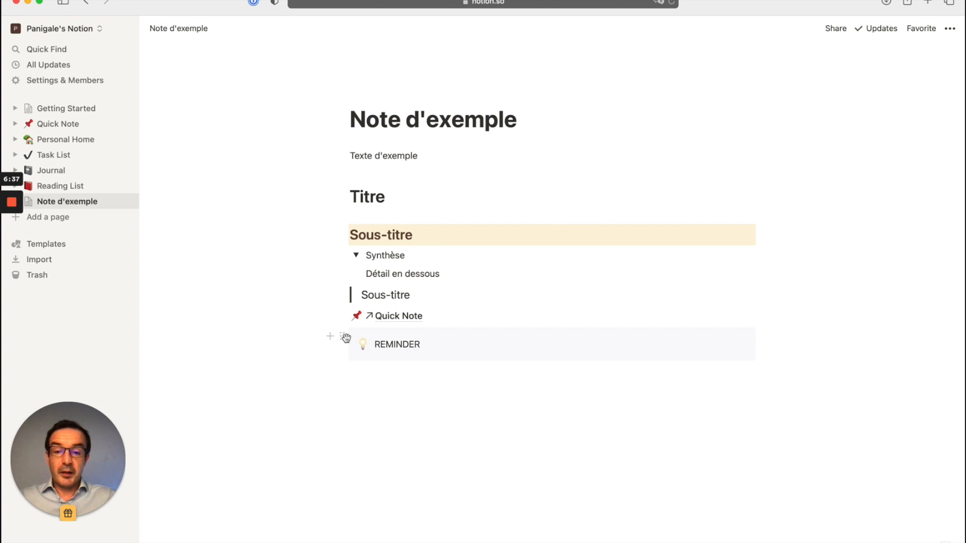
Move the "REMINDER" callout into a column beside the "Sous-titre" heading and write "Texte que je veux" beneath it.
drag(340, 337, 805, 233)
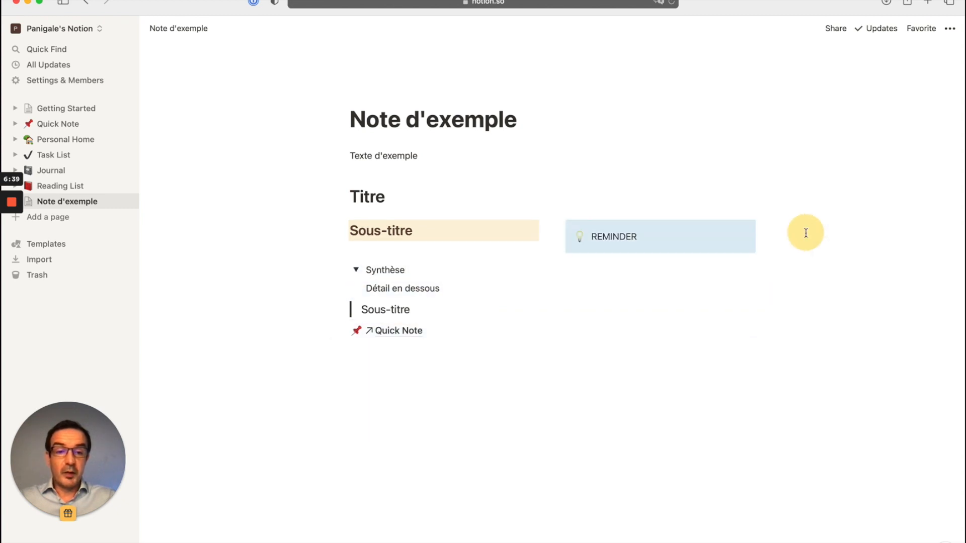
click(807, 322)
click(611, 260)
text(Text)
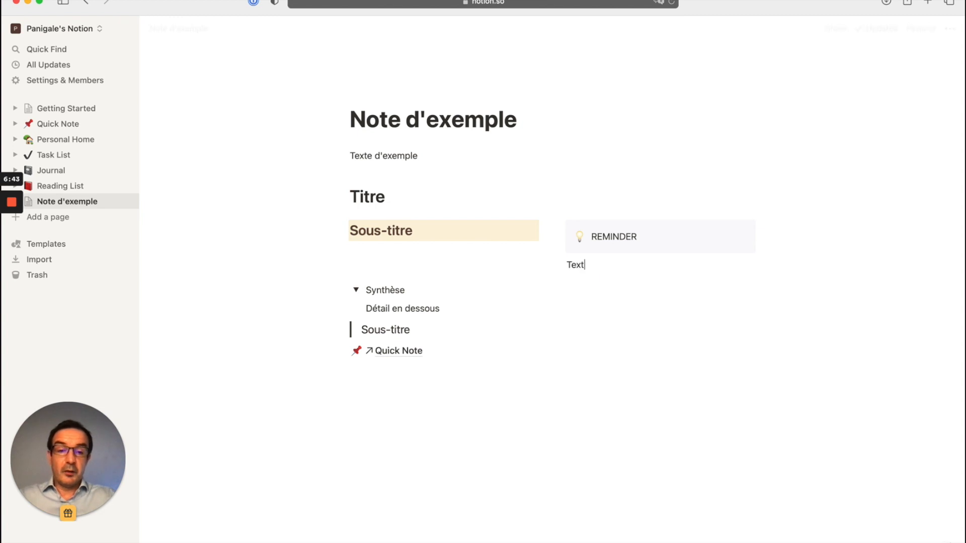
text(e que je veux)
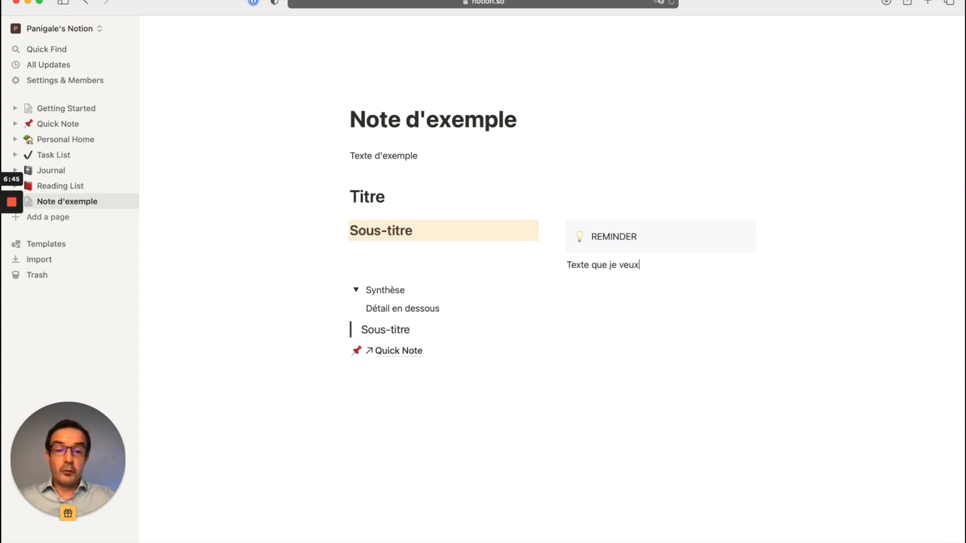
Move the "Synthèse" toggle, the quote and the "Quick Note" link together into the column under the "Sous-titre" heading.
drag(275, 281, 402, 360)
drag(344, 288, 355, 252)
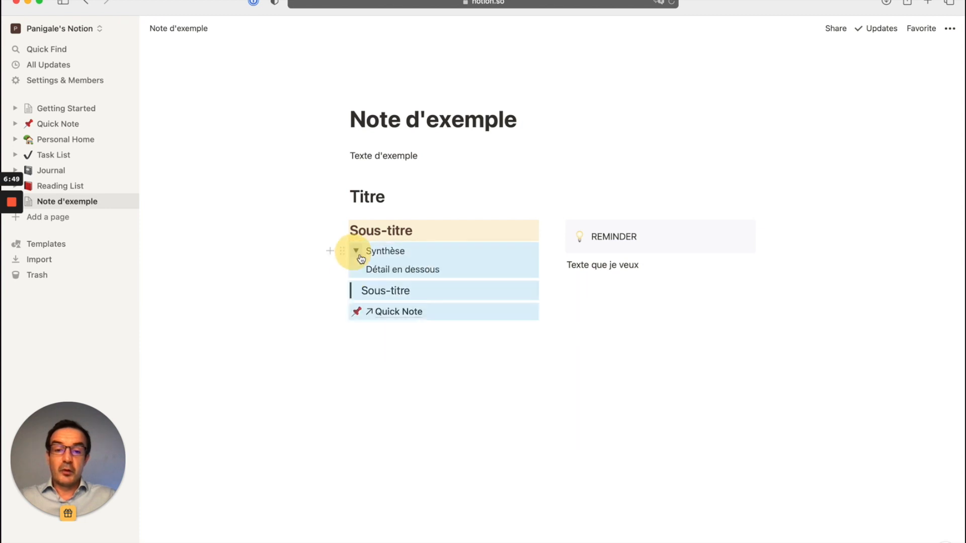
click(702, 299)
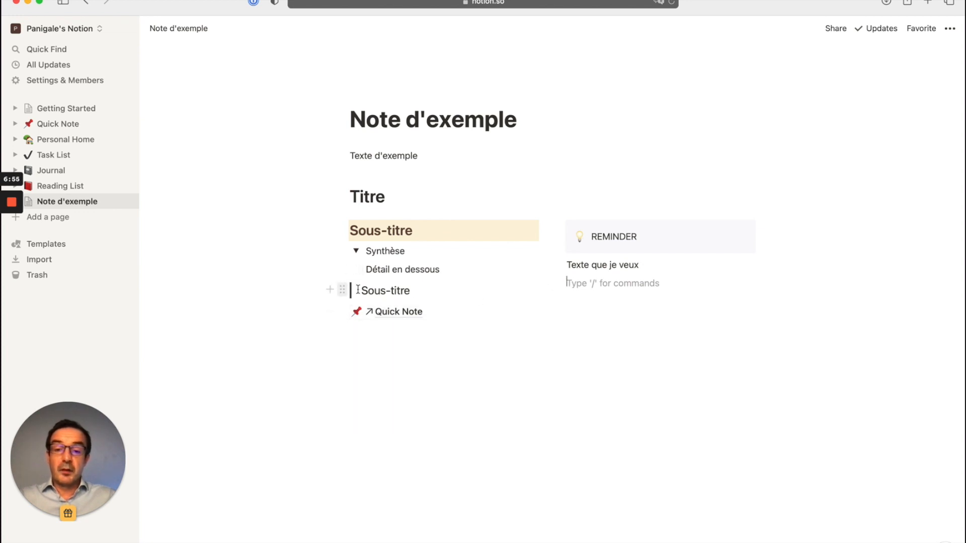
click(405, 231)
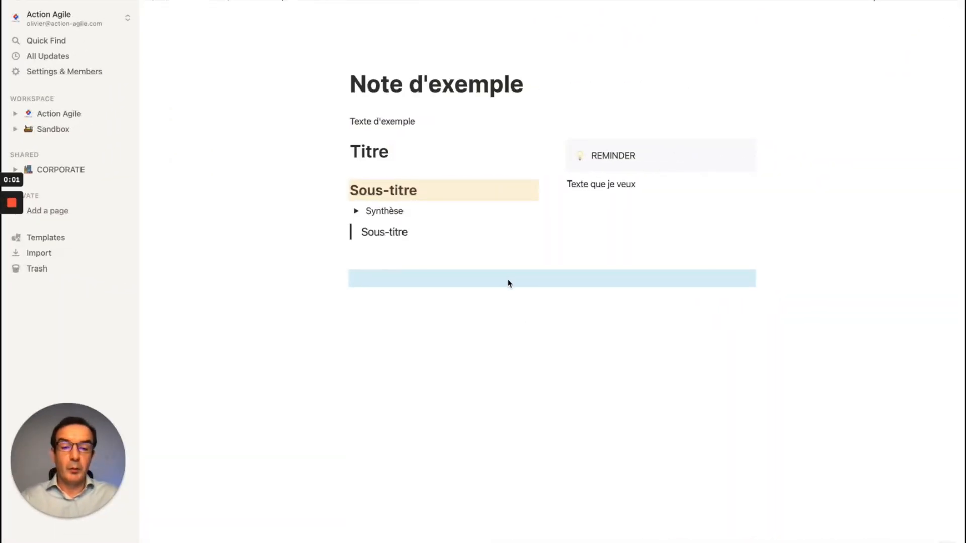
Insert an inline table in the empty line beneath the two columns.
click(410, 281)
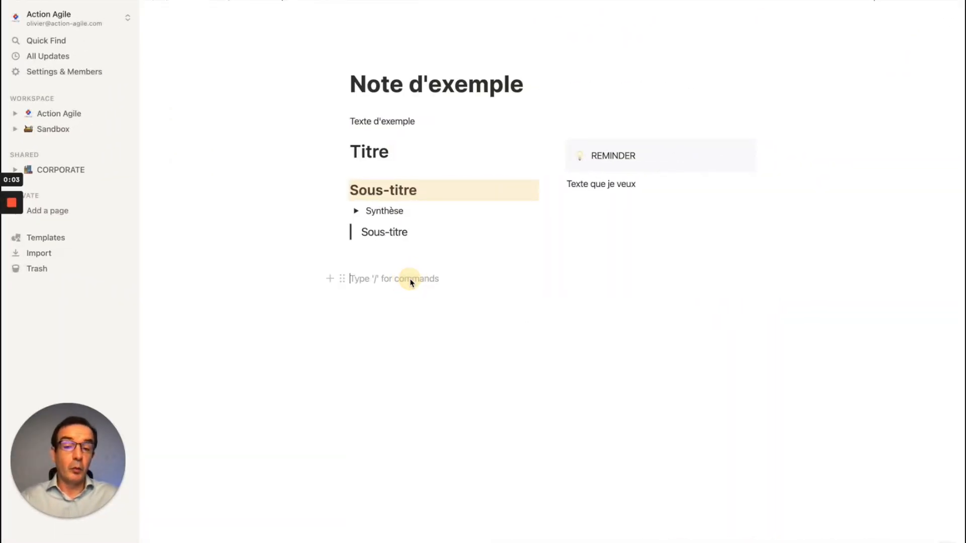
text(/)
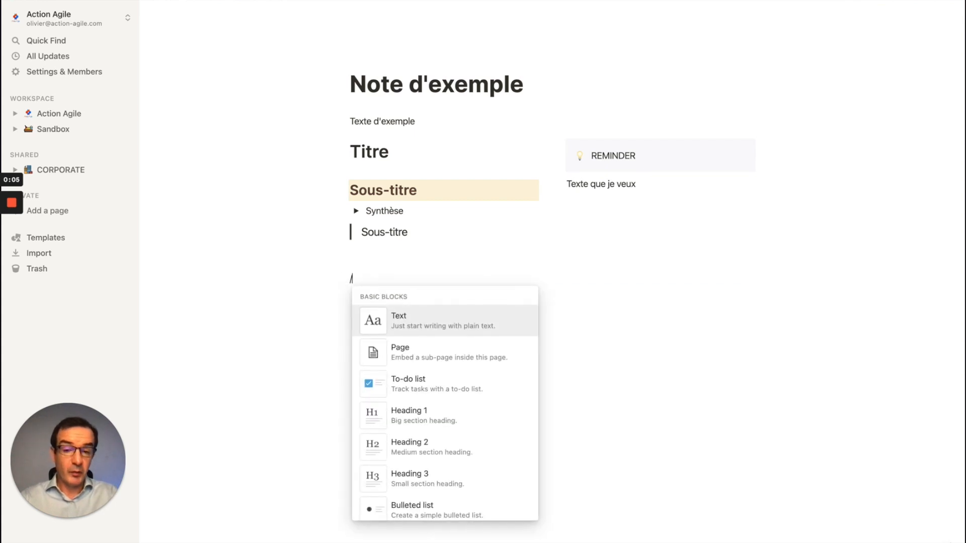
text(table)
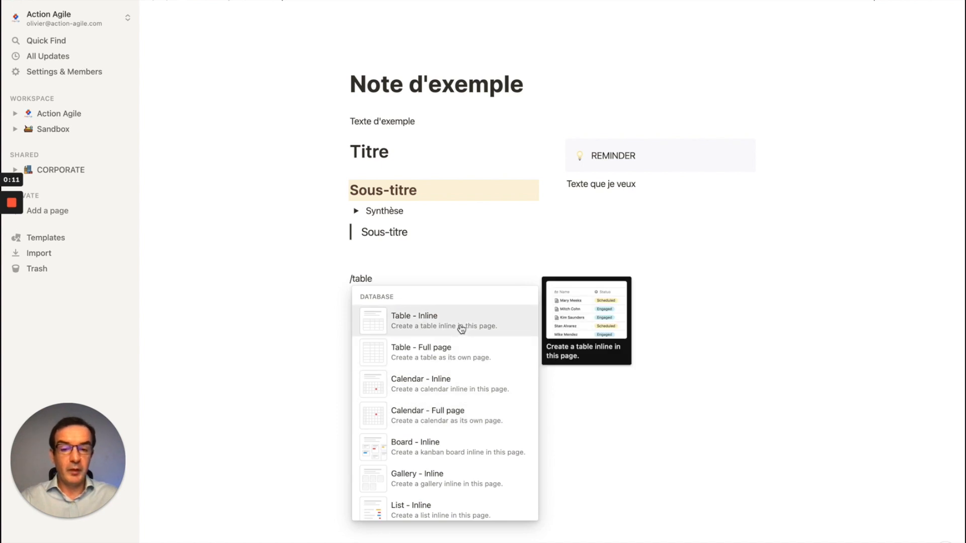
click(422, 321)
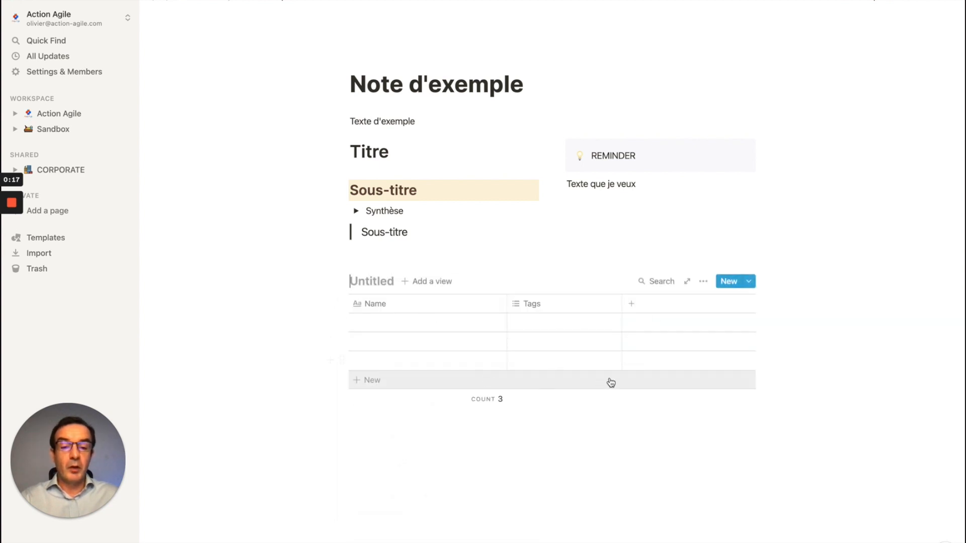
Name the table's first two entries "Line 1" and "Line 2".
click(401, 328)
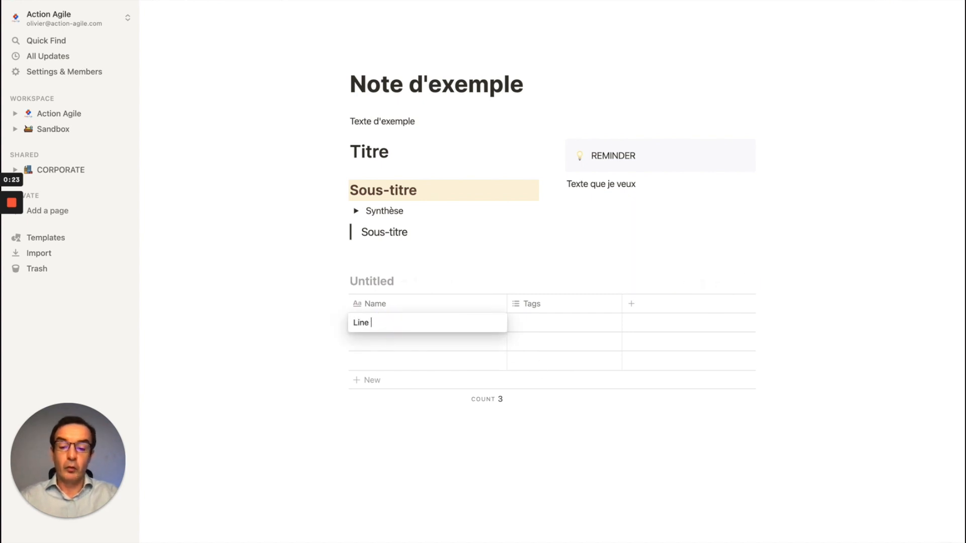
click(395, 348)
click(417, 348)
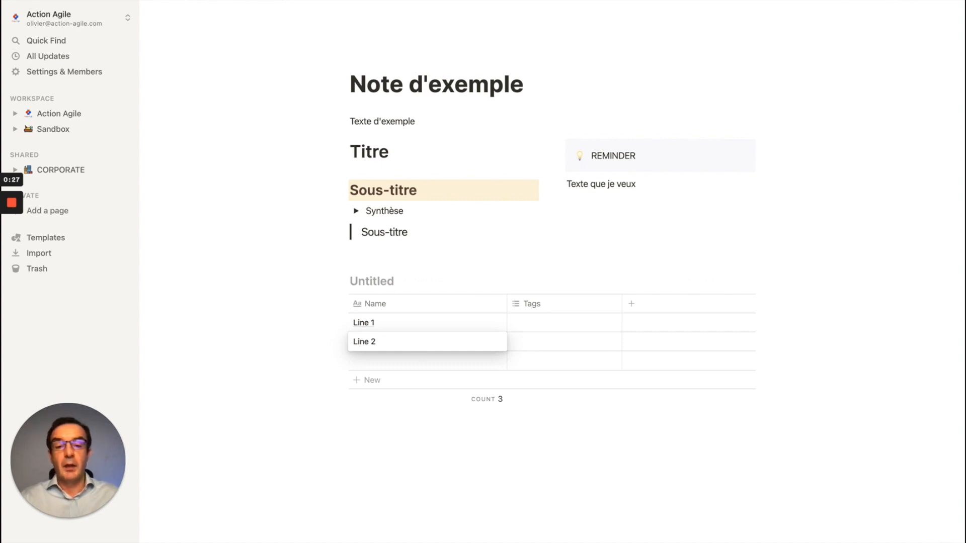
Create the tag "Option 1" and assign it to the "Line 1" entry.
click(567, 324)
click(554, 321)
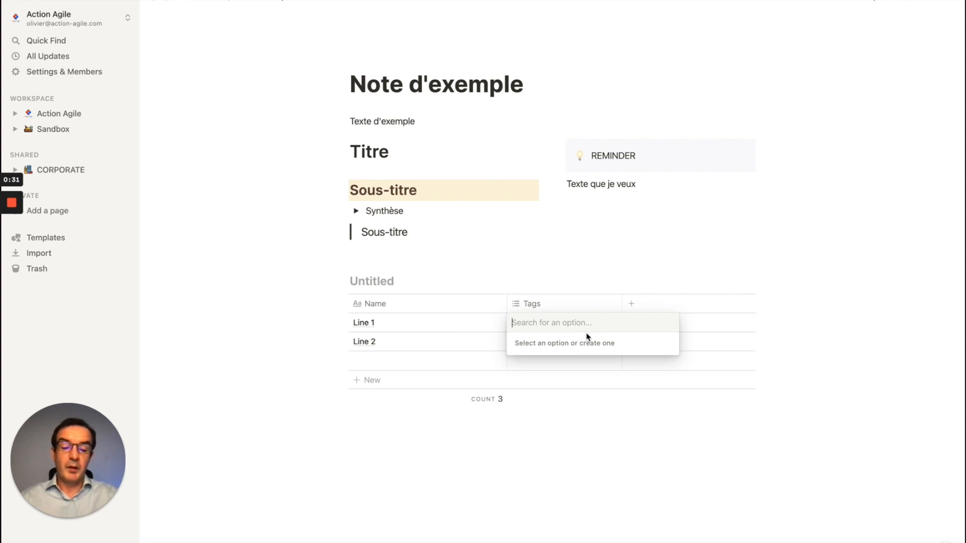
text(Option)
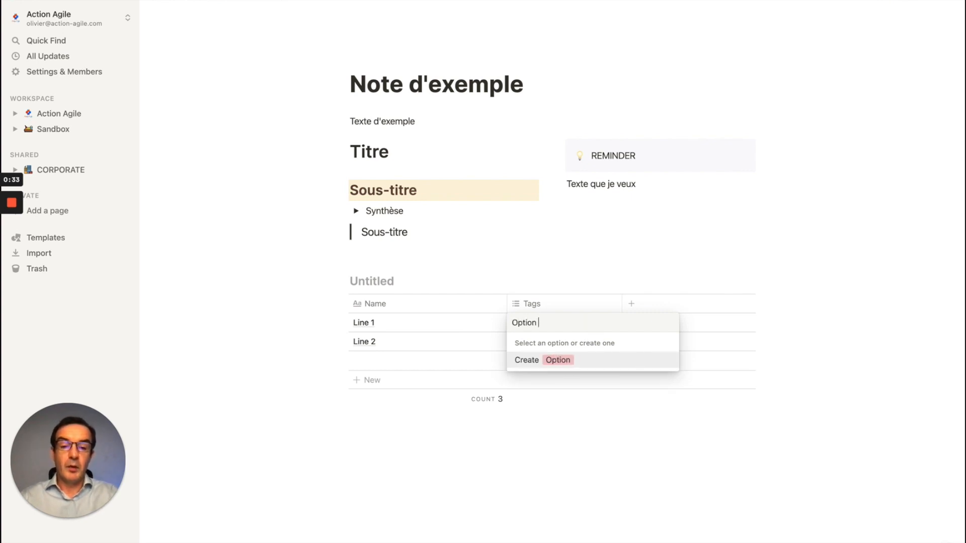
text( 1)
click(585, 360)
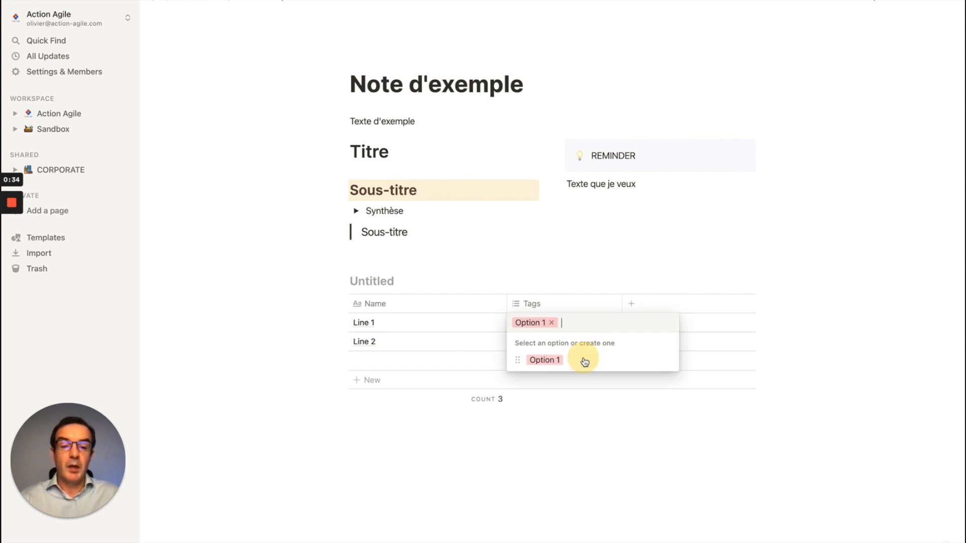
click(558, 277)
Create the tag "Option 2" for the "Line 2" entry and check the tag choices offered for the empty third row.
click(555, 346)
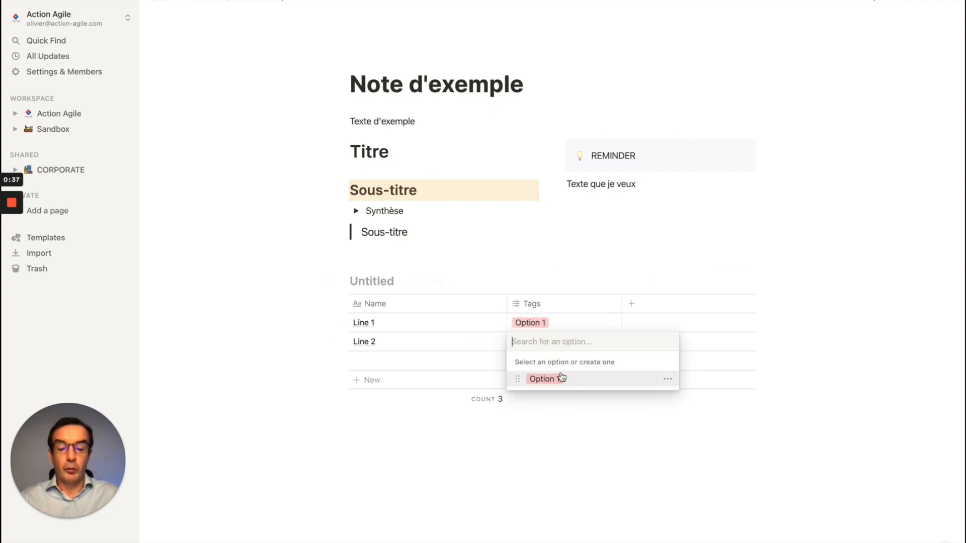
text(Option 2)
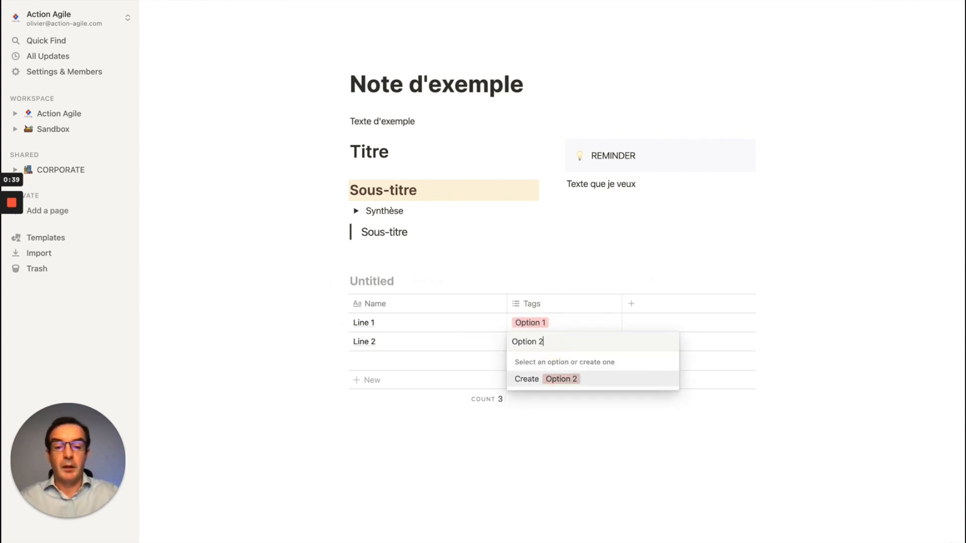
click(563, 380)
click(580, 453)
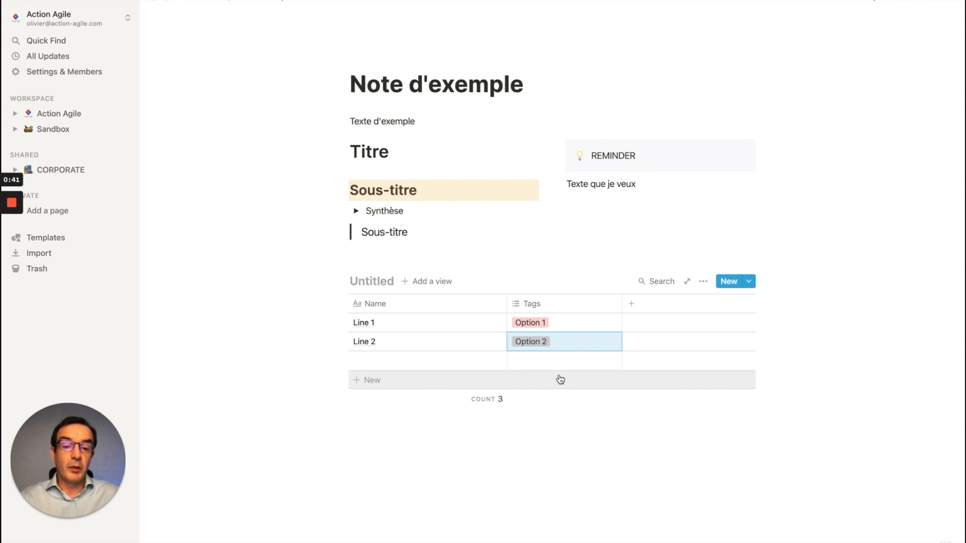
click(560, 361)
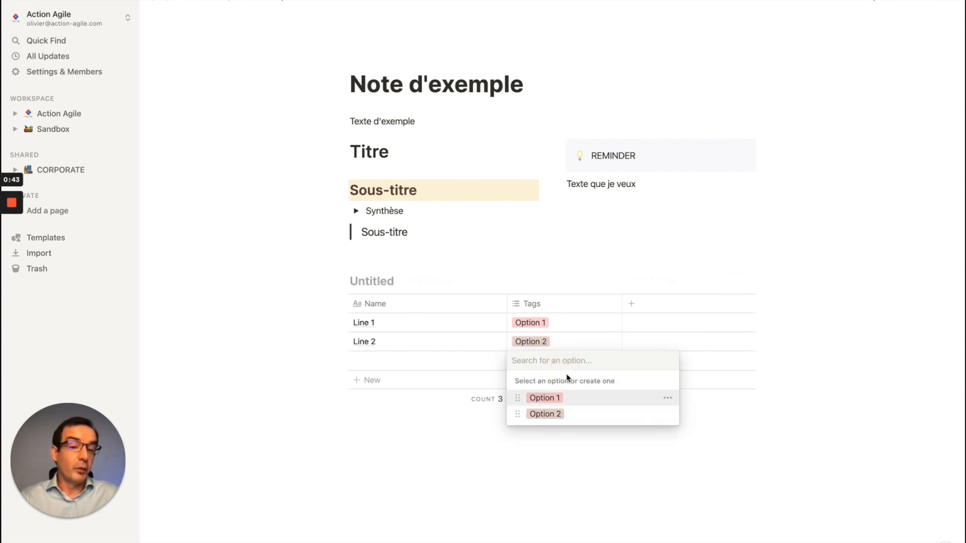
click(400, 284)
Title the table "Tableau d'exemple" and look at the calculation options for the Tags column.
click(368, 282)
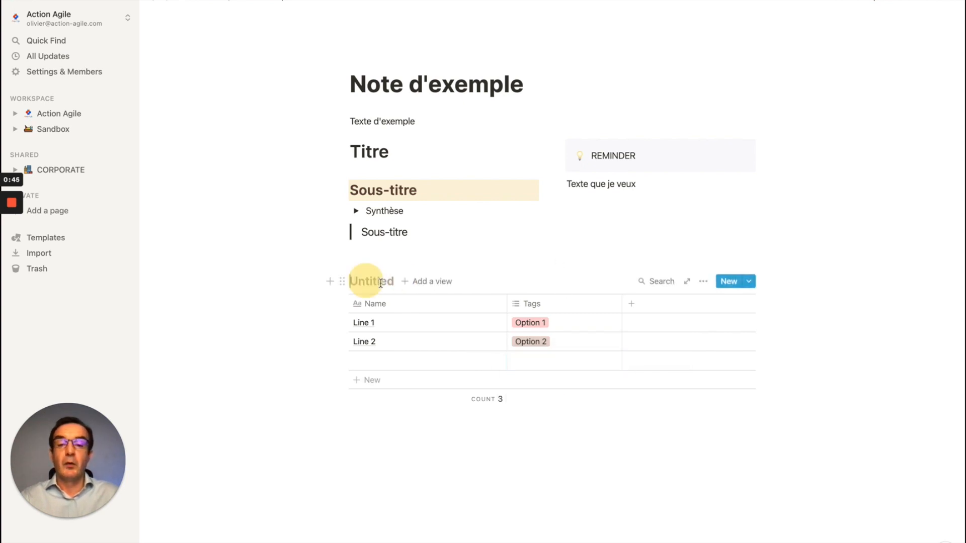
text(Tableau d'exemple)
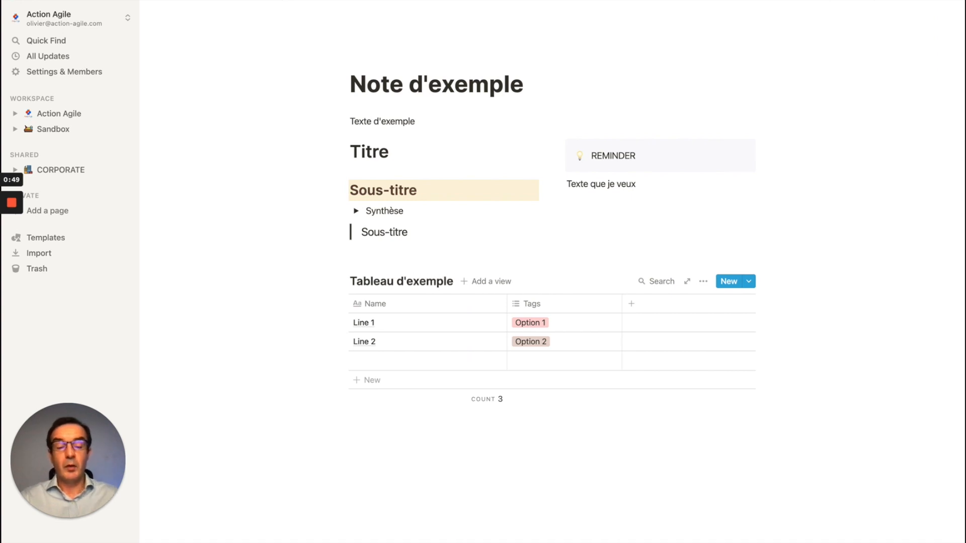
click(528, 253)
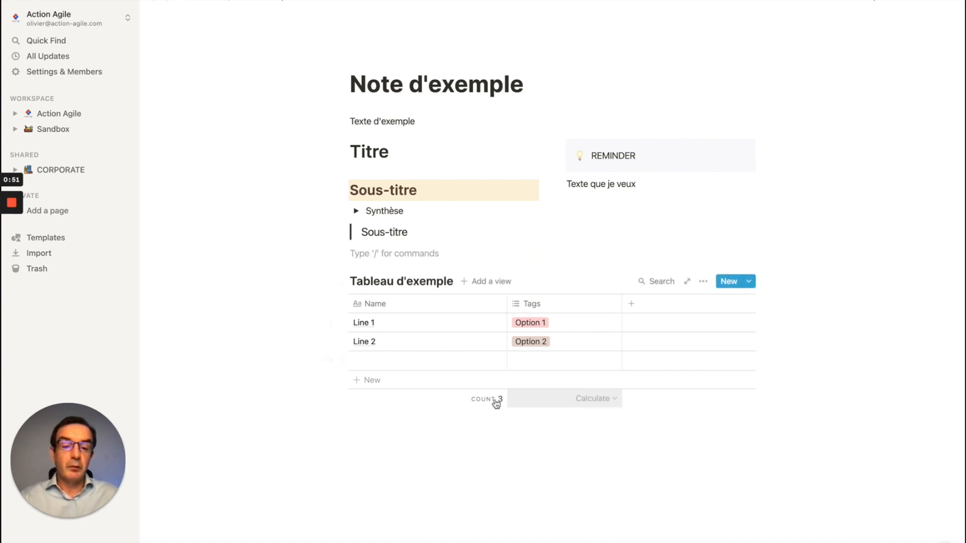
click(602, 400)
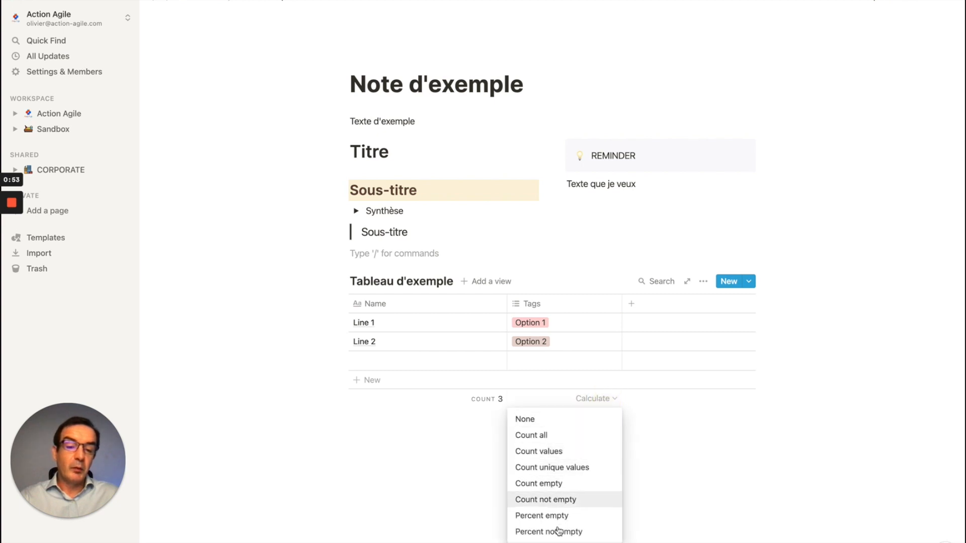
click(676, 414)
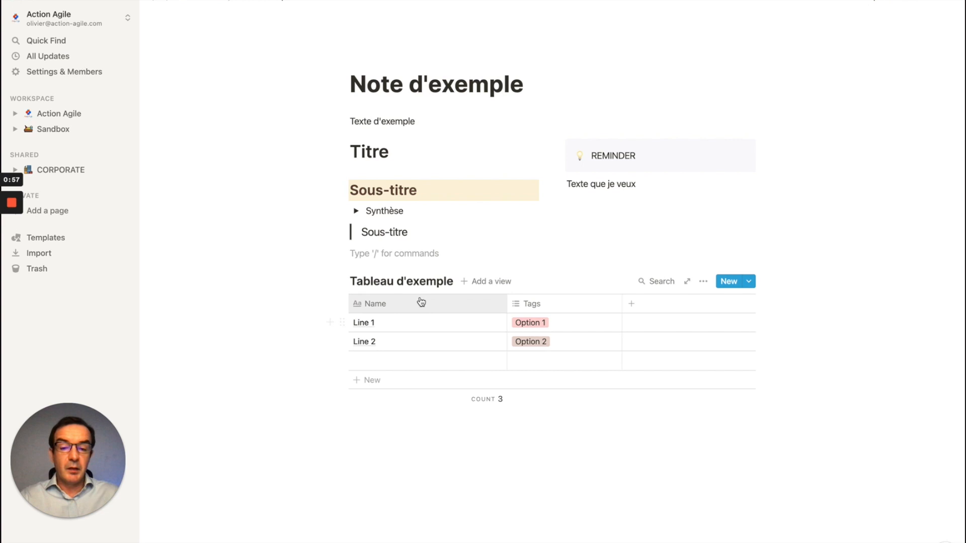
Open the "Line 1" entry as a page and review the block types for its body and its tag choices.
click(486, 322)
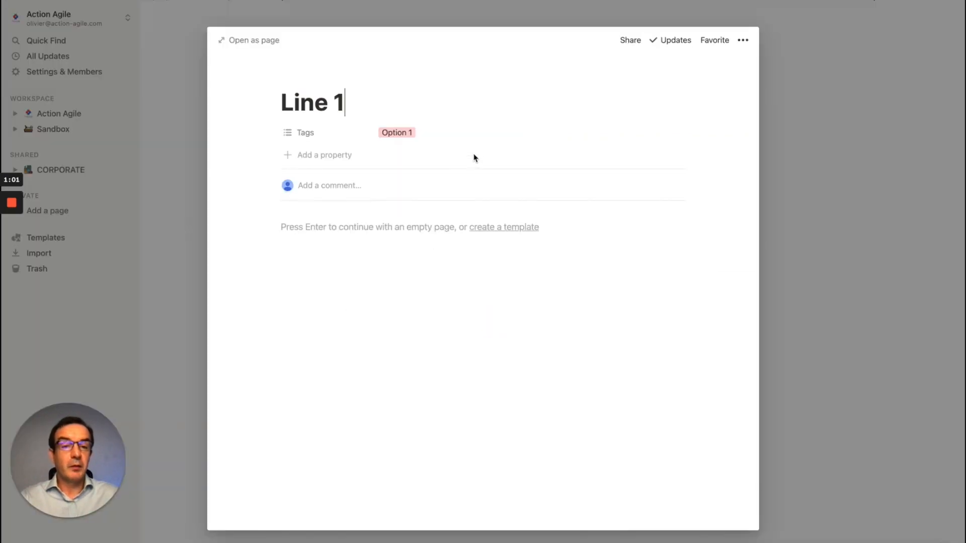
click(425, 229)
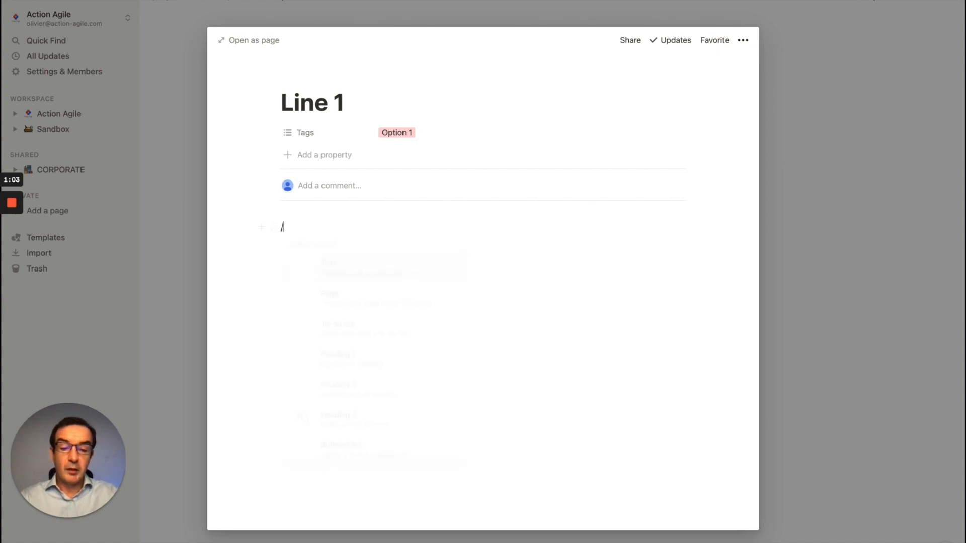
text(/)
scroll(424, 311, down, 10)
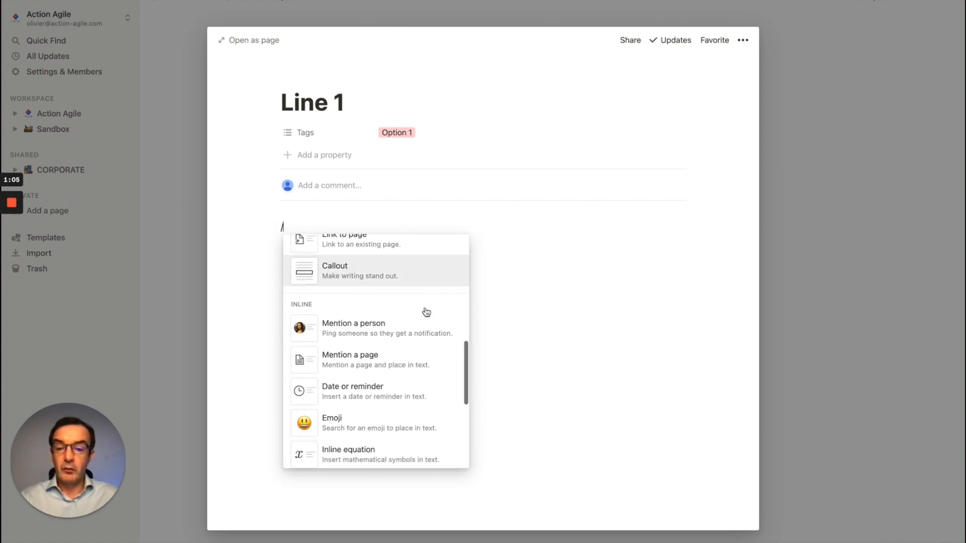
click(557, 220)
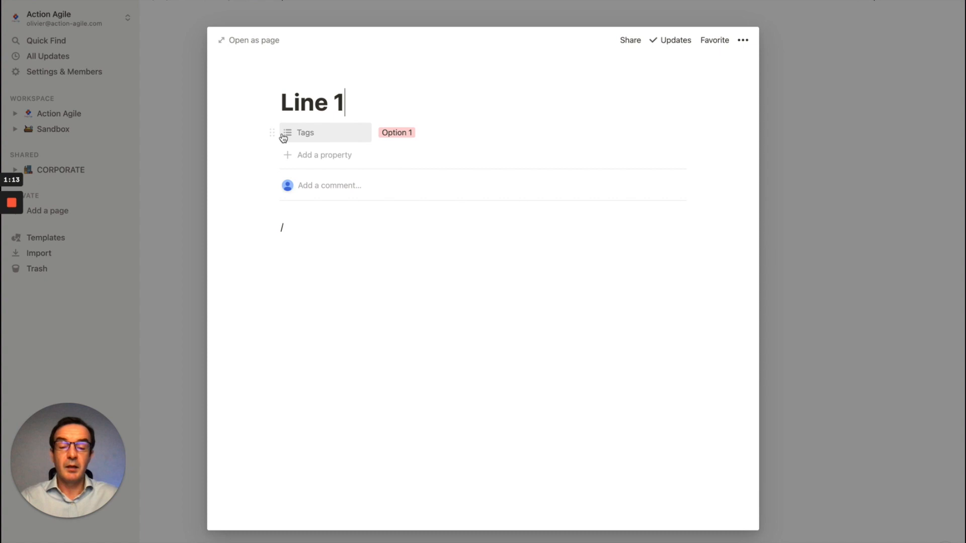
click(410, 137)
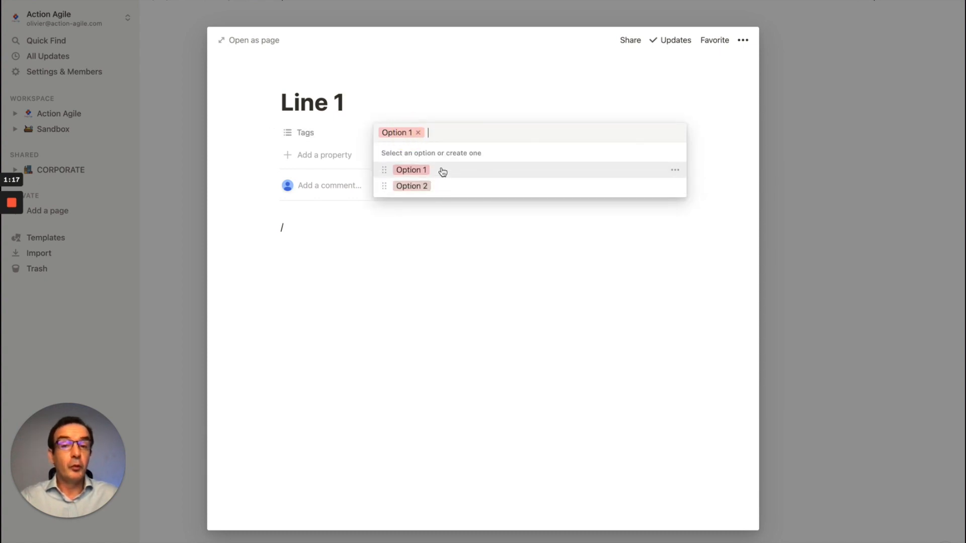
click(438, 101)
Add a property of type Phone to the "Line 1" entry and return to the note.
click(341, 154)
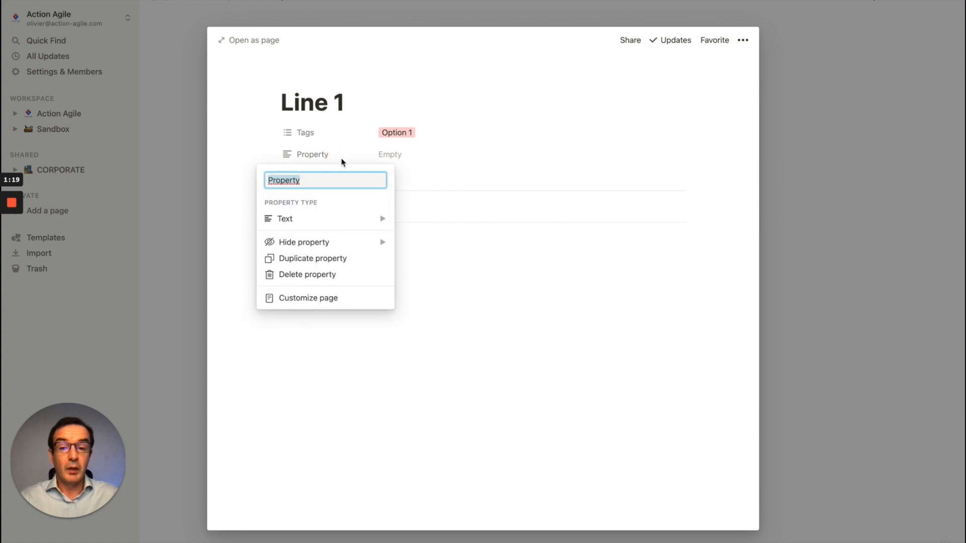
mouse_move(340, 216)
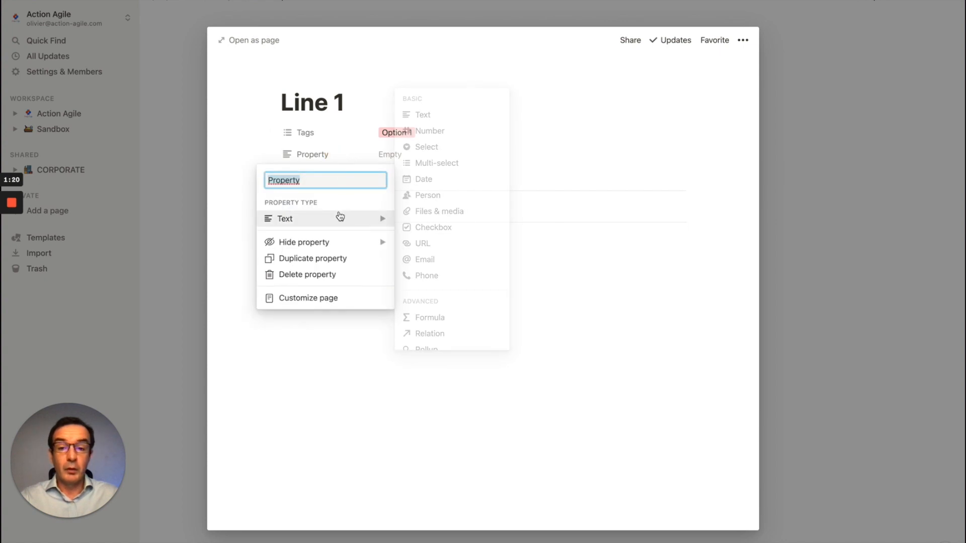
click(434, 276)
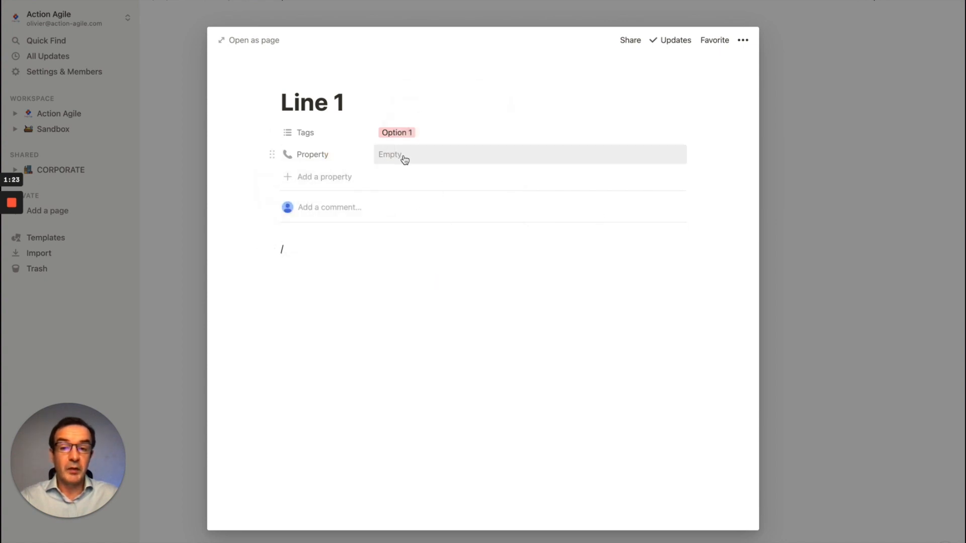
click(777, 157)
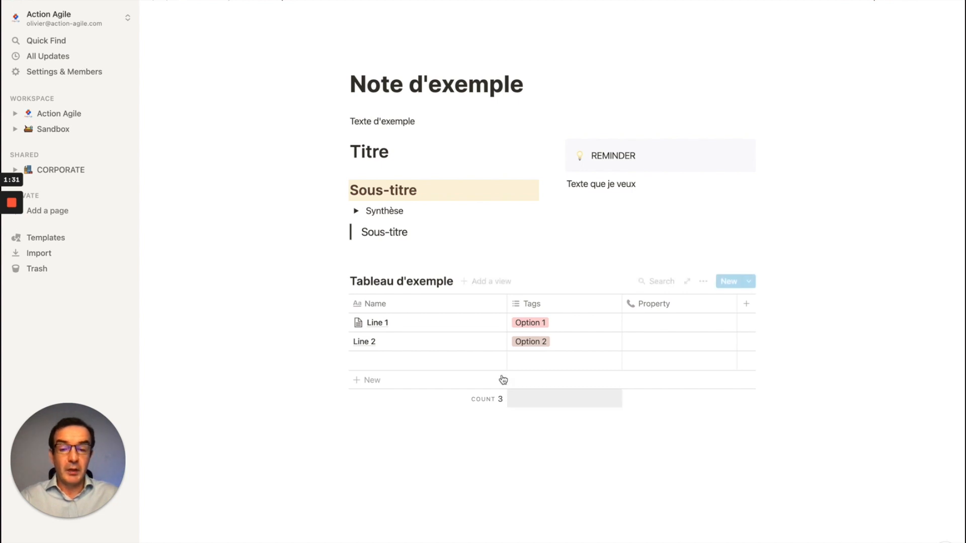
On the Sandbox page, add a link to the "Line 1" page below "Note d'exemple", follow it and return.
click(203, 4)
click(273, 233)
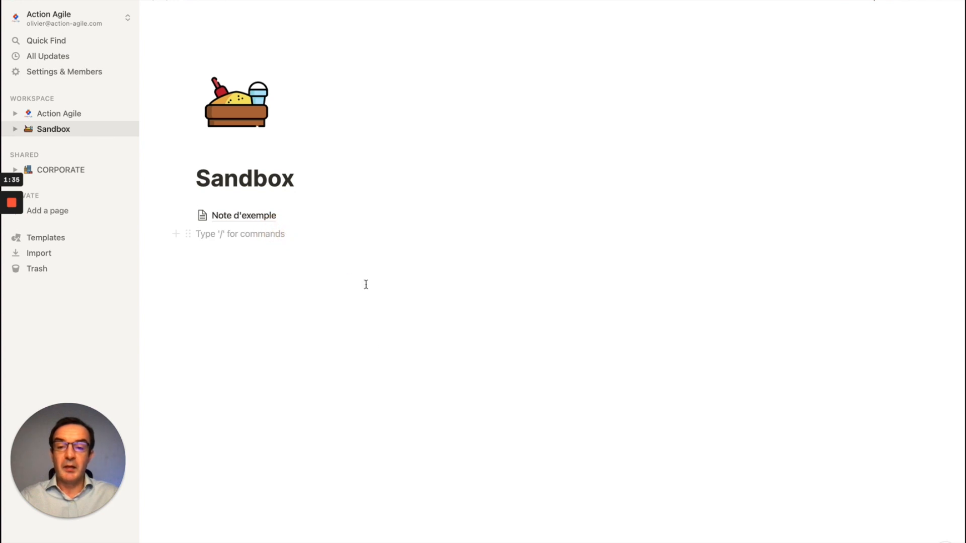
text(@Line 1)
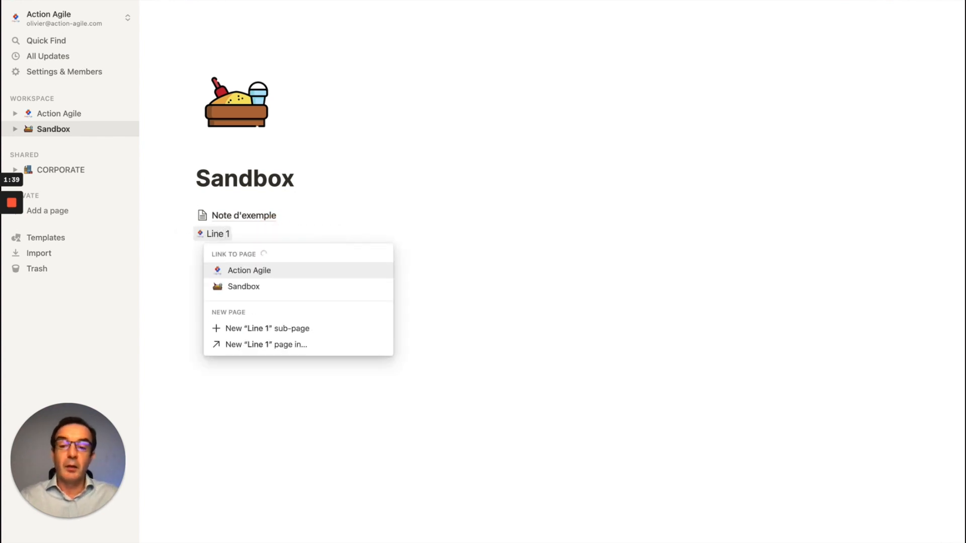
click(258, 269)
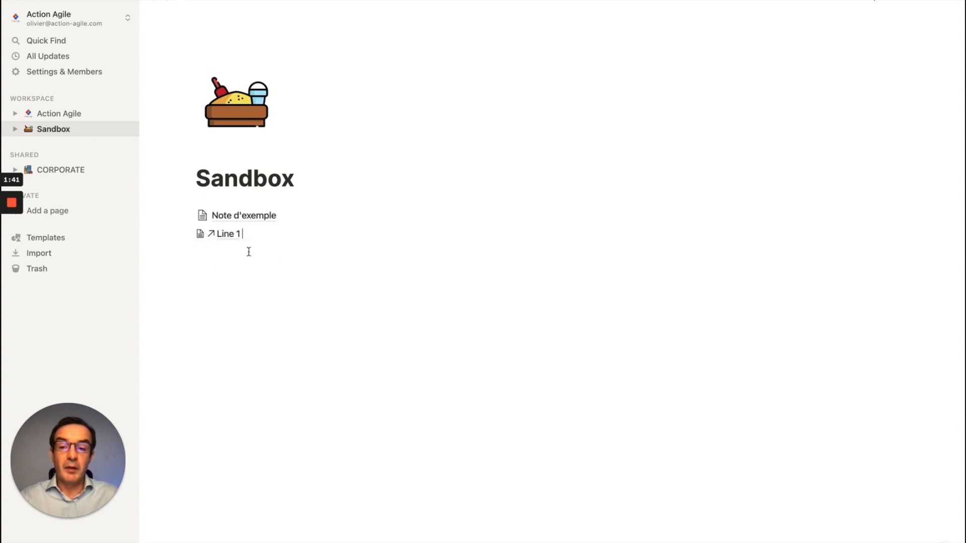
click(231, 234)
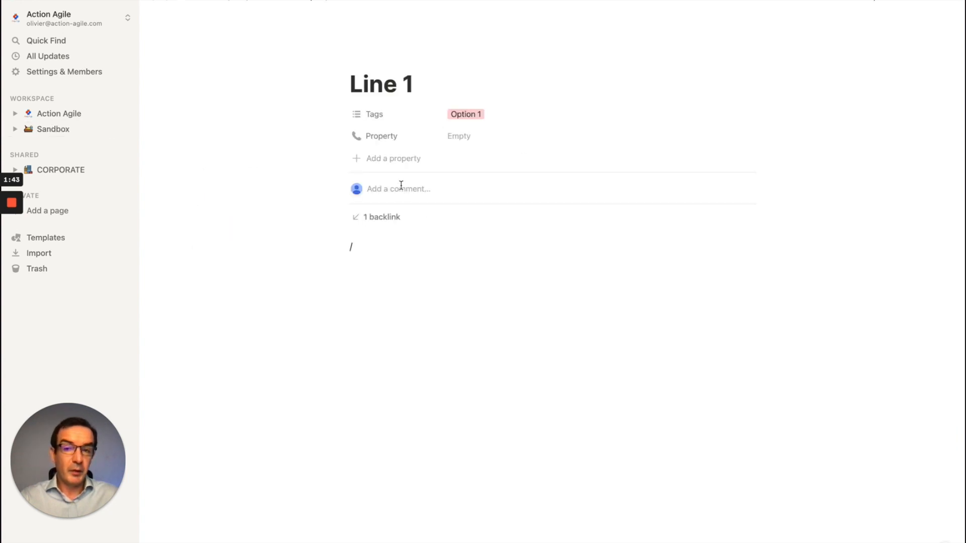
click(155, 1)
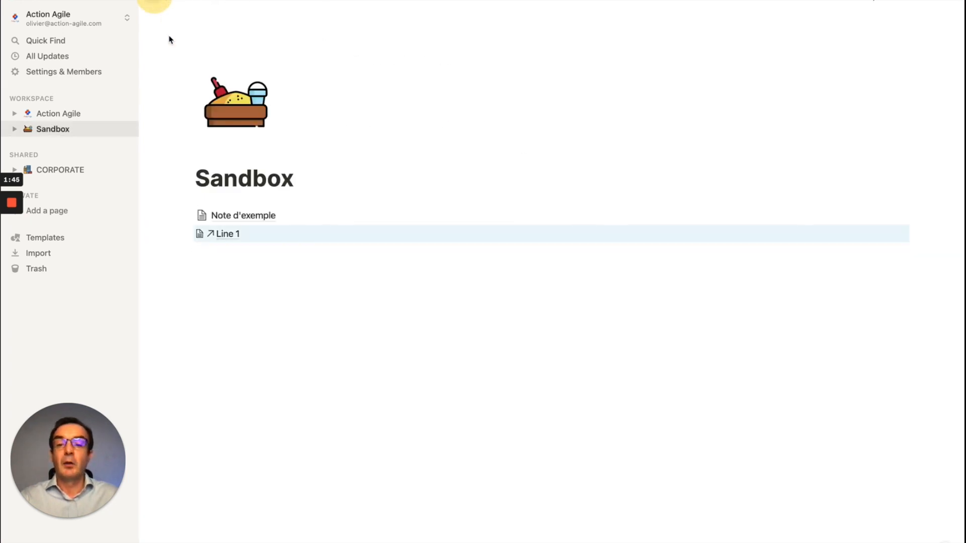
On the Sandbox page, create a linked database of "Tableau d'exemple" below the "Line 1" link.
click(255, 265)
text(/link)
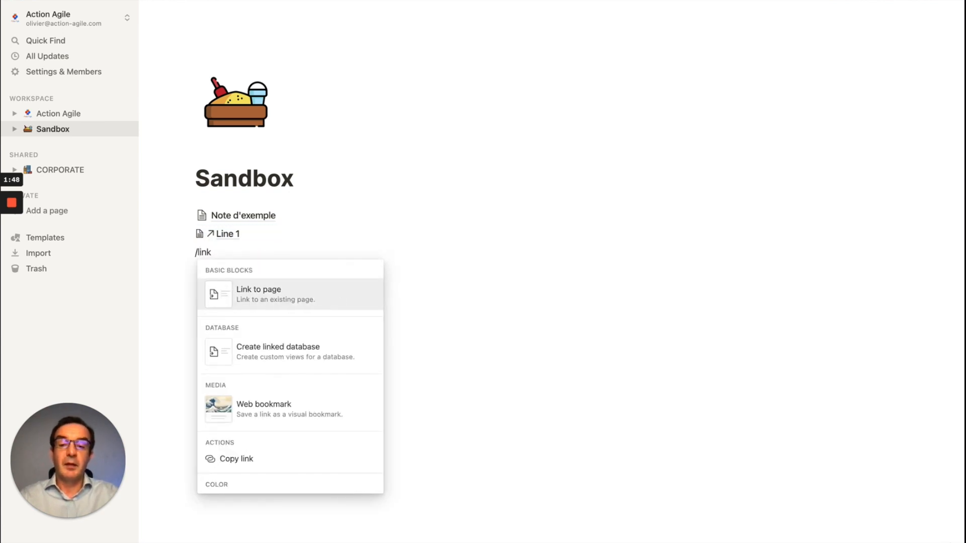
key(Down)
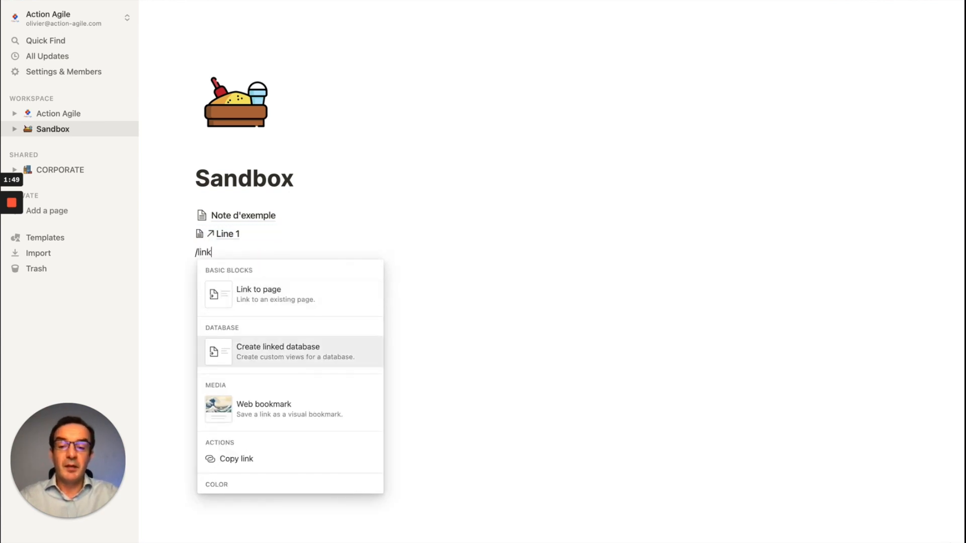
key(Return)
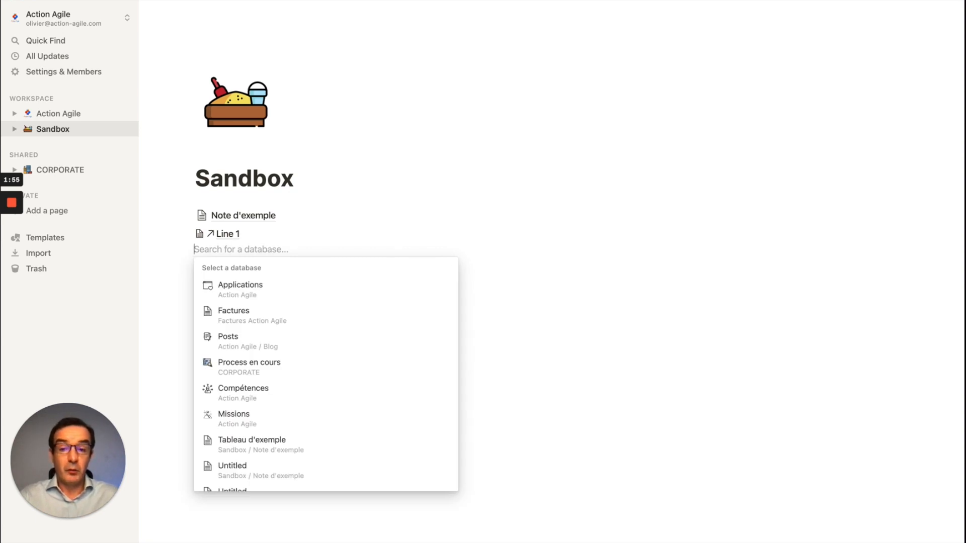
click(269, 447)
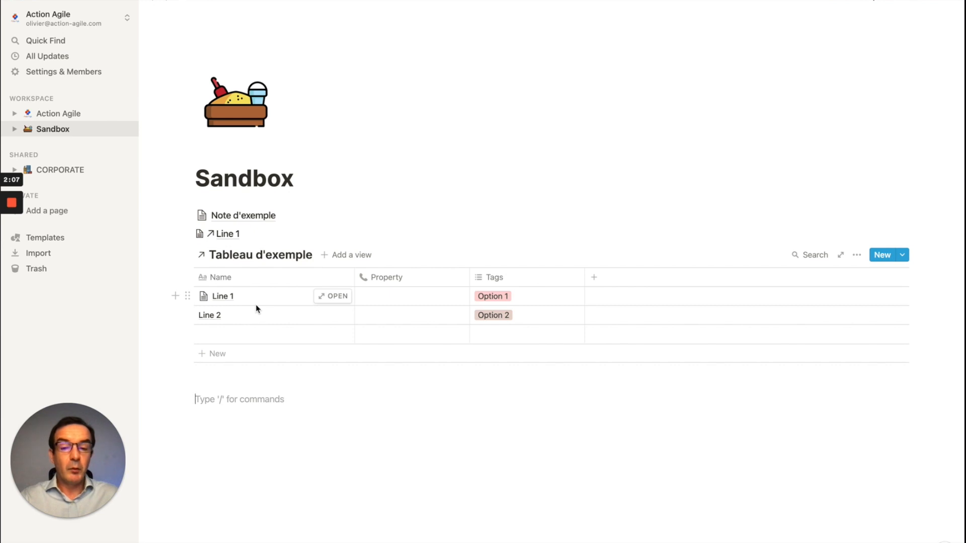
Rename the "Line 2" entry to "Line 3" in the linked table, check it in "Note d'exemple" and return to Sandbox.
click(236, 315)
double_click(219, 315)
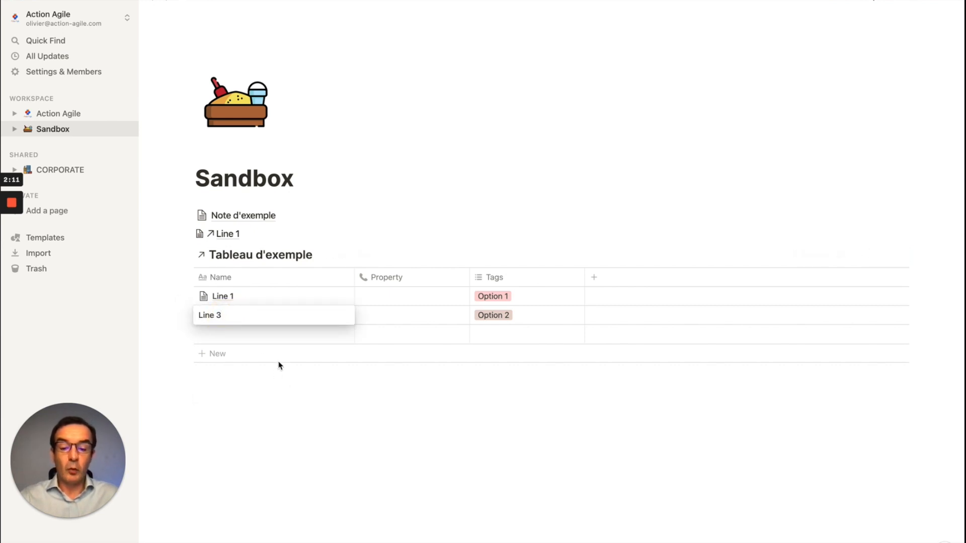
key(Escape)
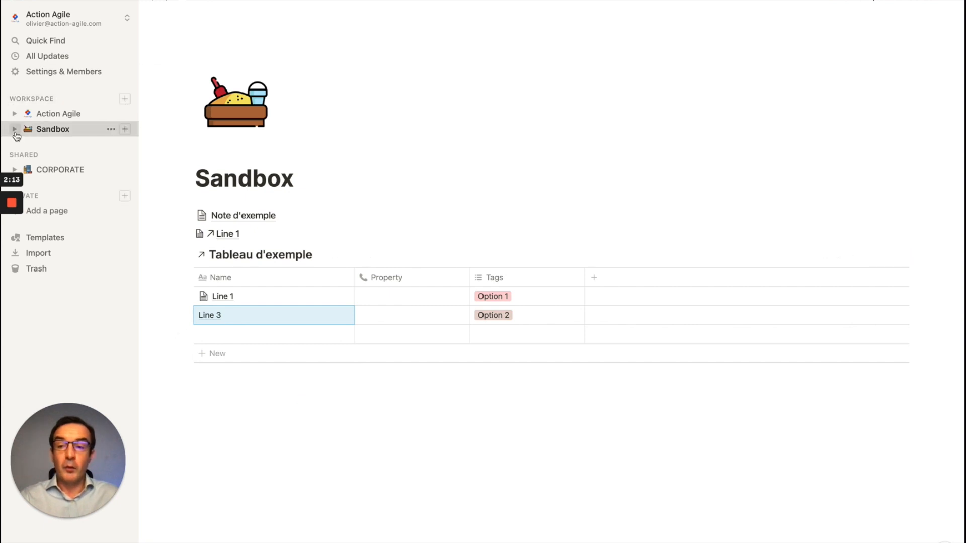
click(244, 217)
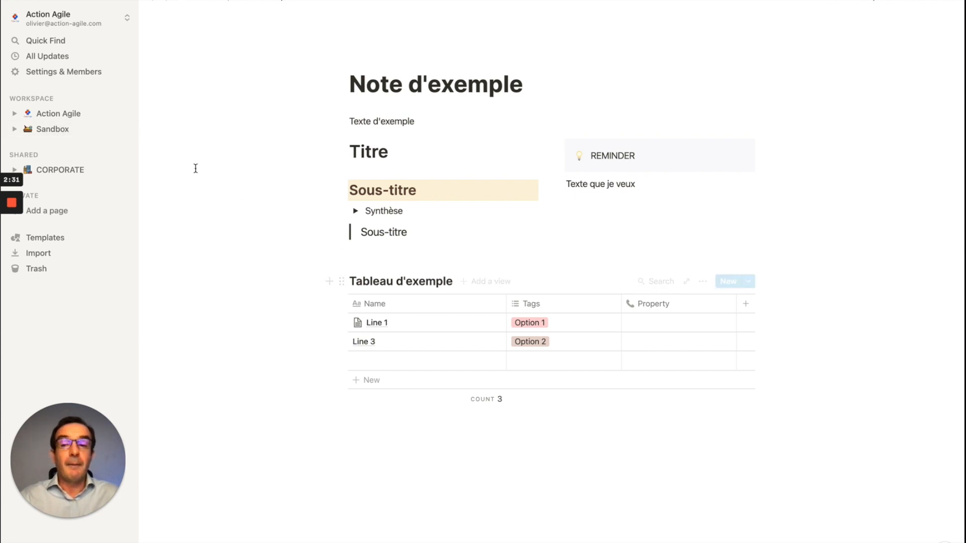
click(53, 129)
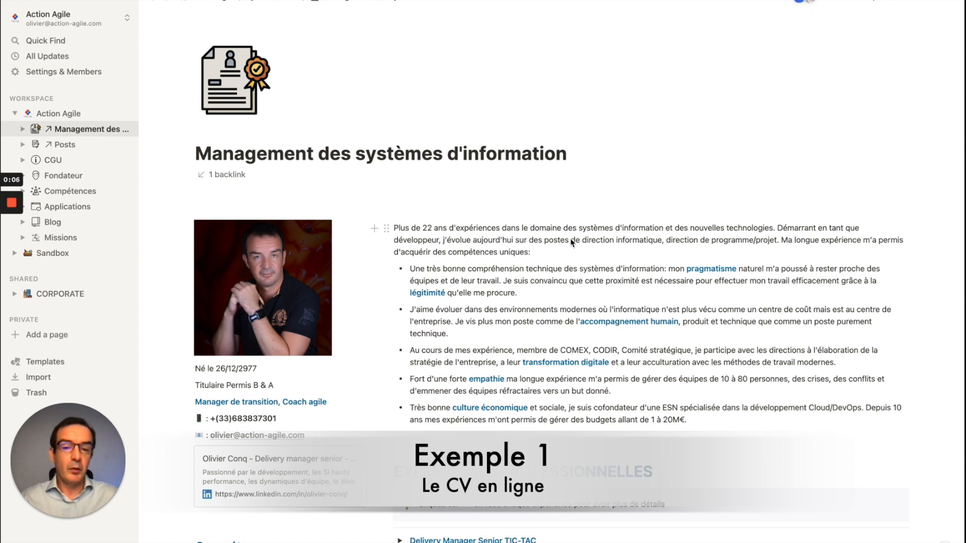
Examine the online CV page "Management des systèmes d'information", highlighting its professional experience heading, skills heading and hint callout.
scroll(572, 243, down, 3)
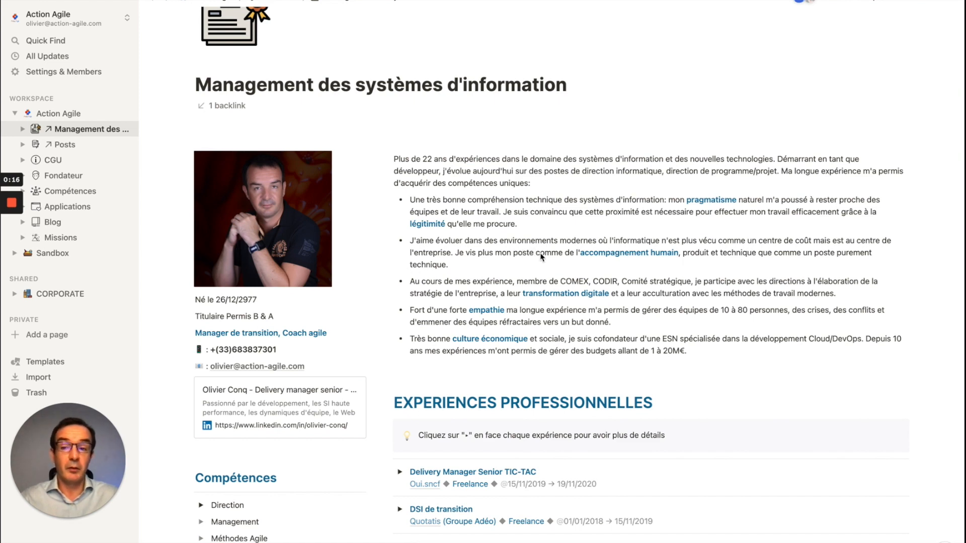
scroll(537, 243, down, 3)
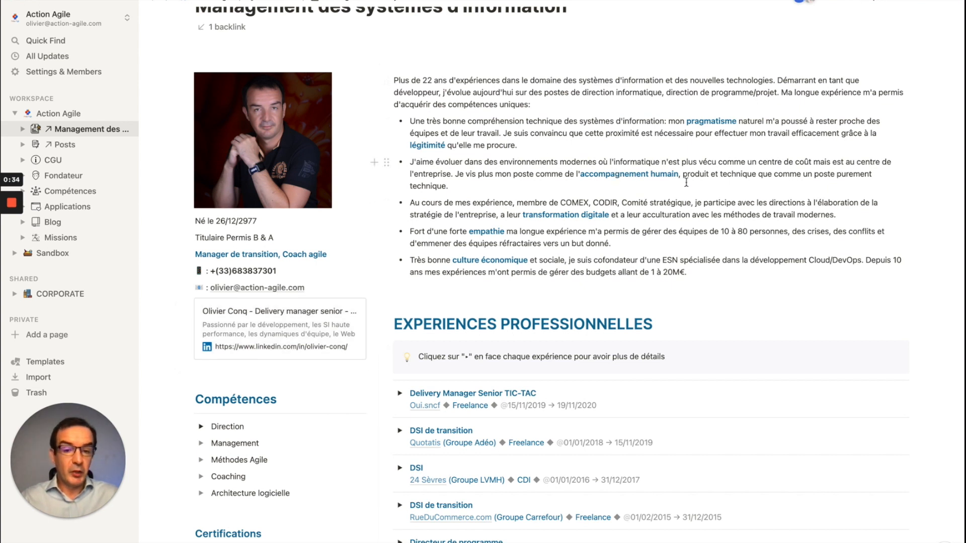
scroll(687, 185, down, 4)
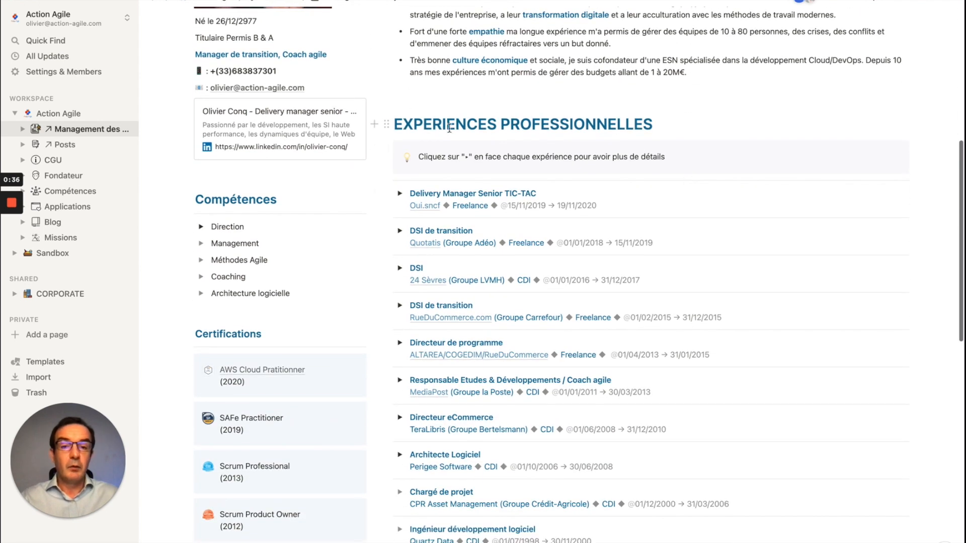
triple_click(480, 124)
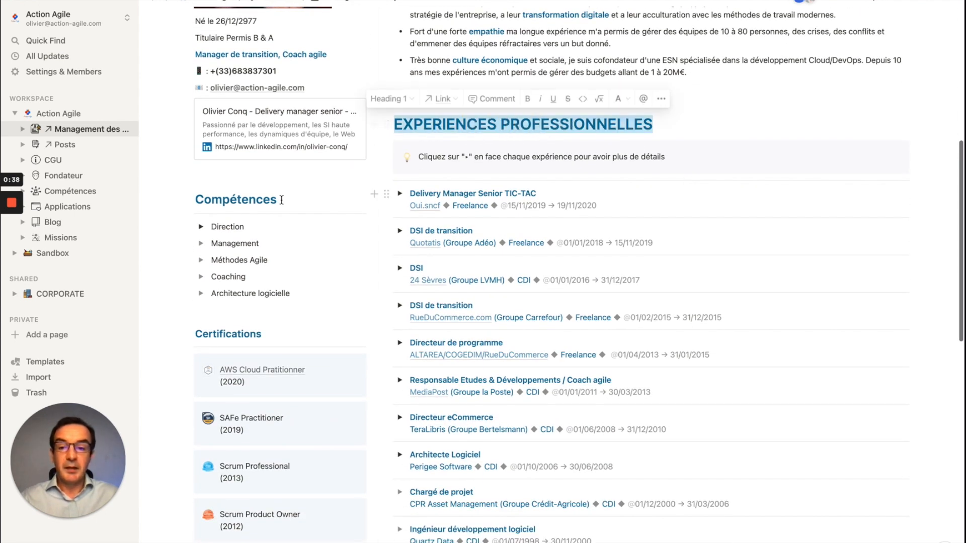
triple_click(261, 199)
triple_click(612, 166)
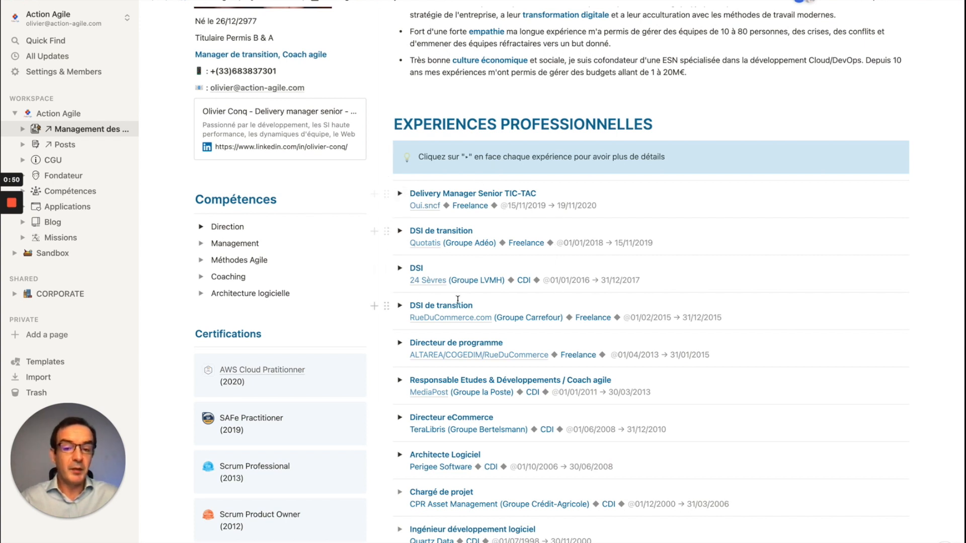
scroll(666, 337, down, 2)
scroll(668, 345, up, 1)
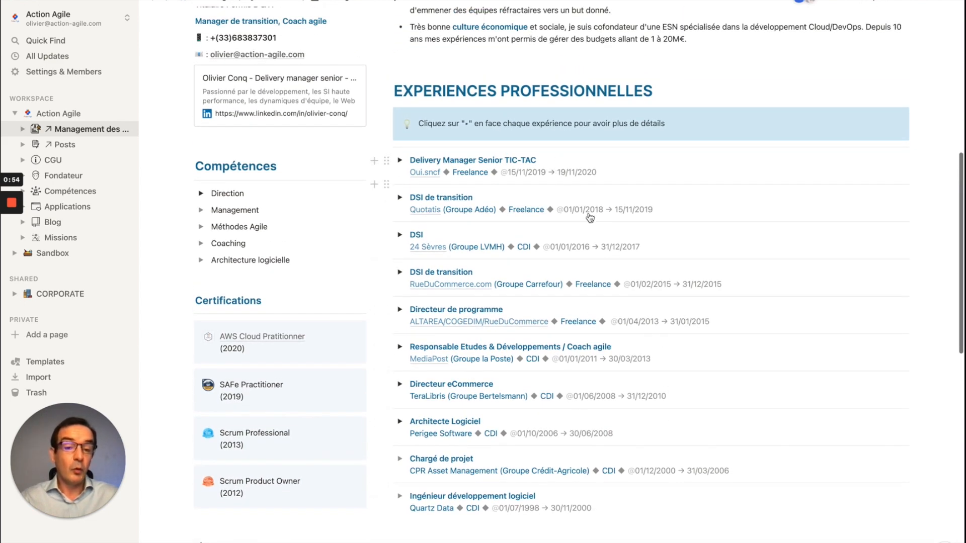
Expand the "Delivery Manager Senior TIC-TAC" experience, view its linked detail page and return to the CV.
click(401, 161)
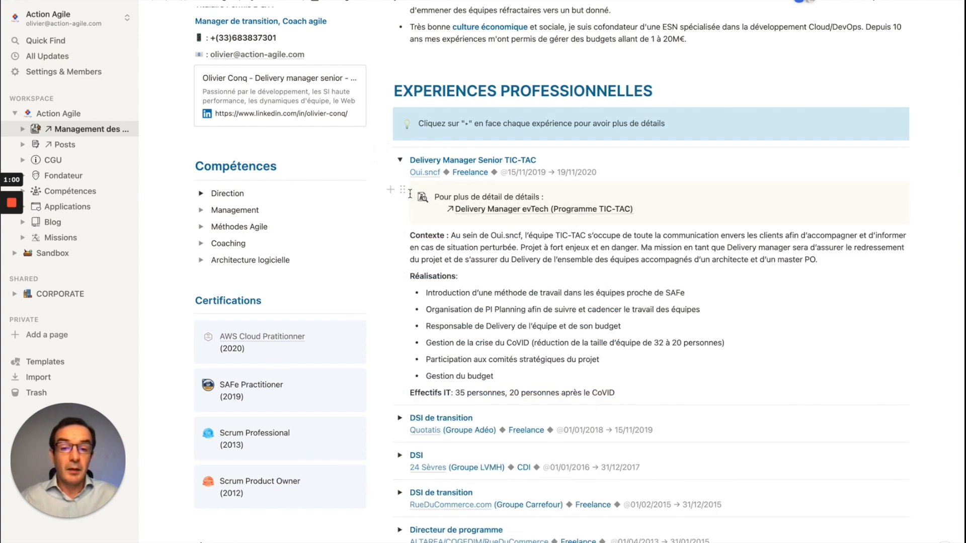
click(577, 213)
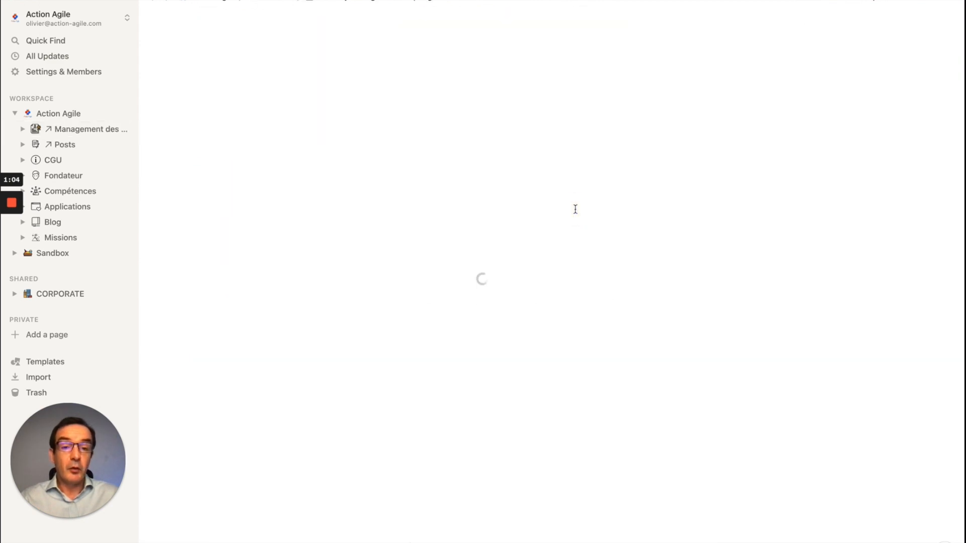
scroll(703, 312, down, 5)
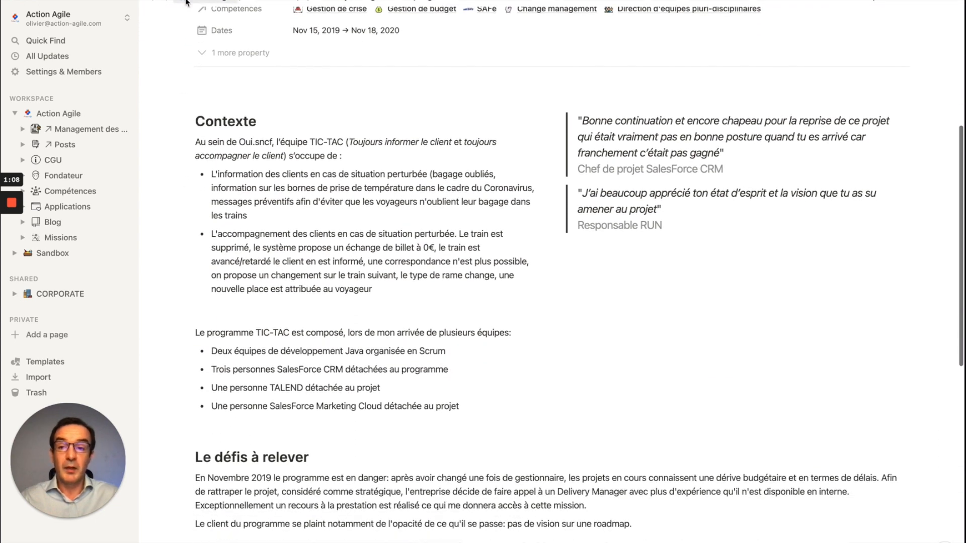
click(151, 2)
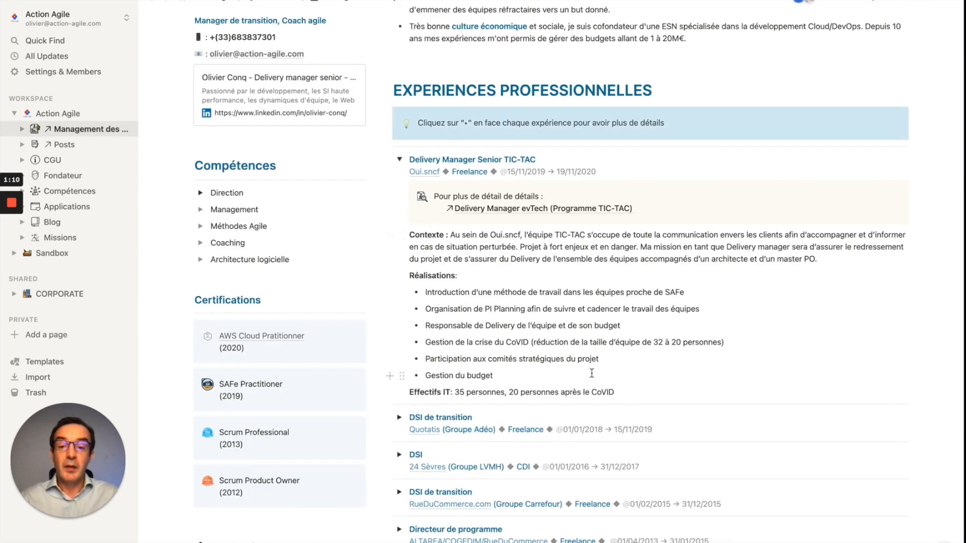
Look through the remaining CV sections, including certifications, education, languages, hobbies and earlier experiences.
scroll(595, 327, down, 2)
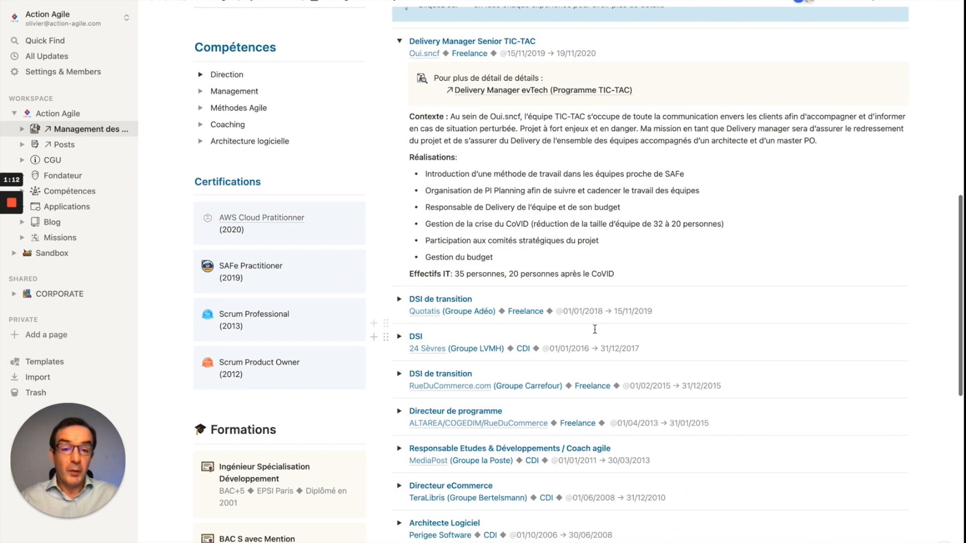
scroll(595, 329, down, 5)
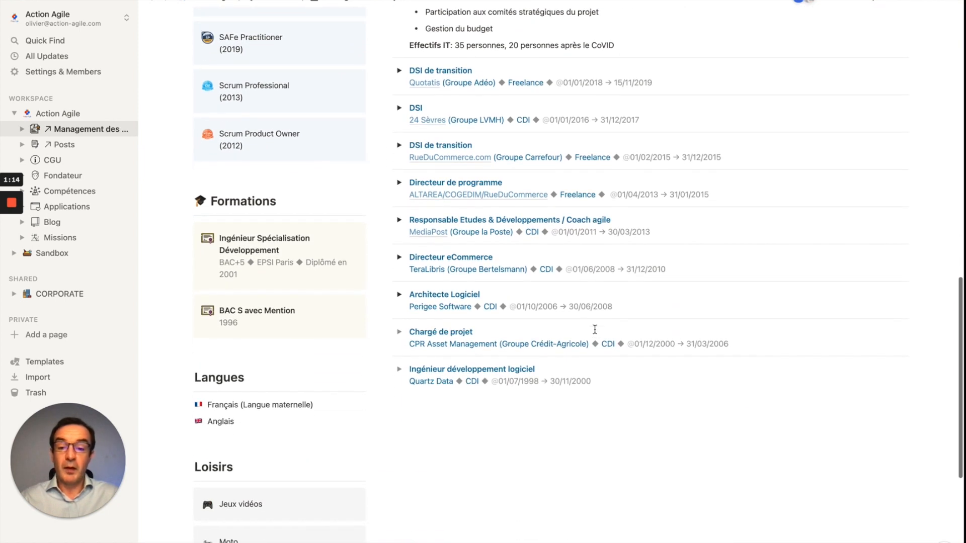
scroll(595, 330, up, 7)
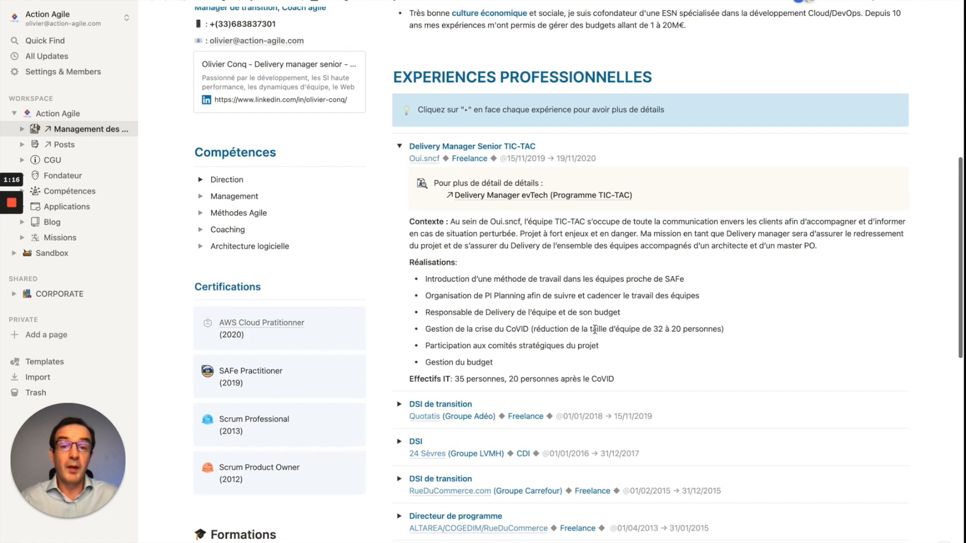
scroll(595, 330, up, 3)
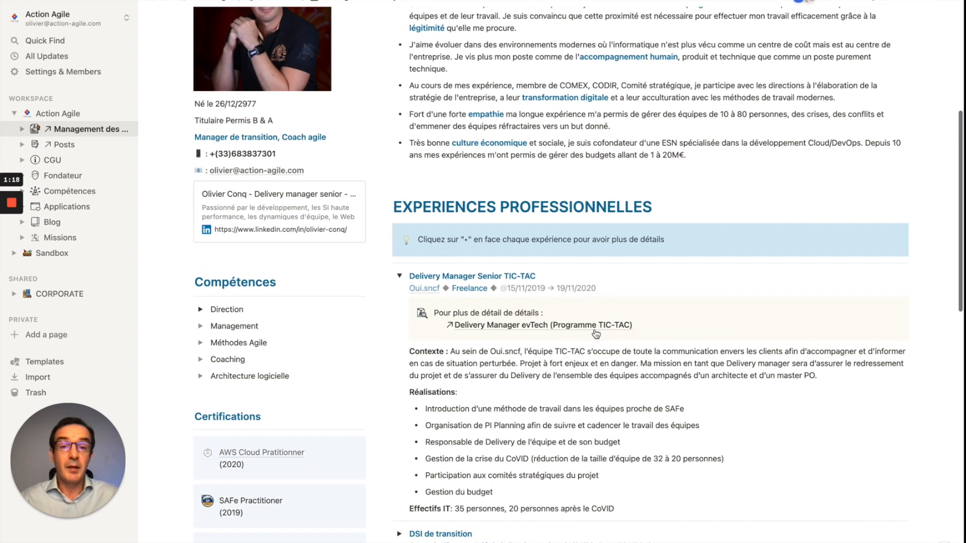
scroll(596, 334, up, 3)
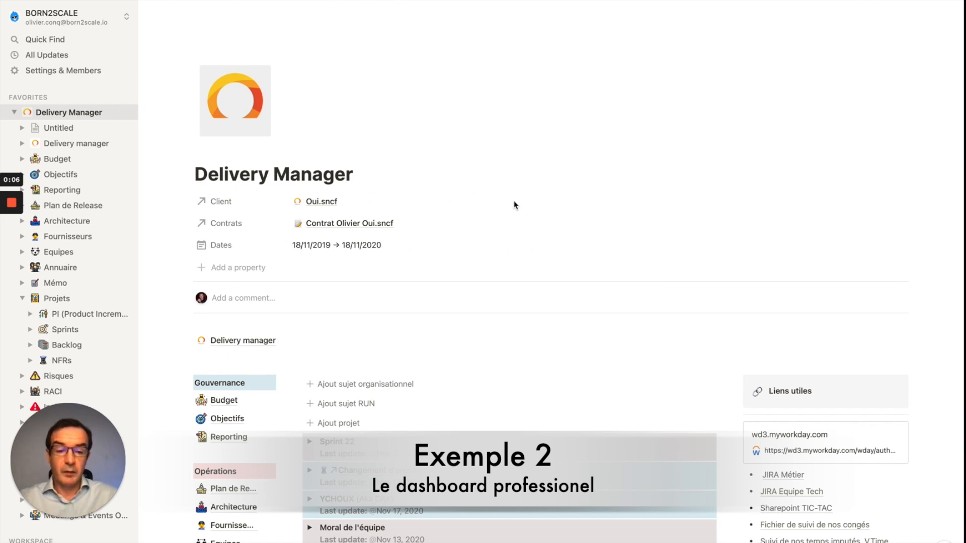
Examine the layout of the "Delivery Manager" dashboard, with its category links, topic list and useful links.
scroll(552, 207, down, 3)
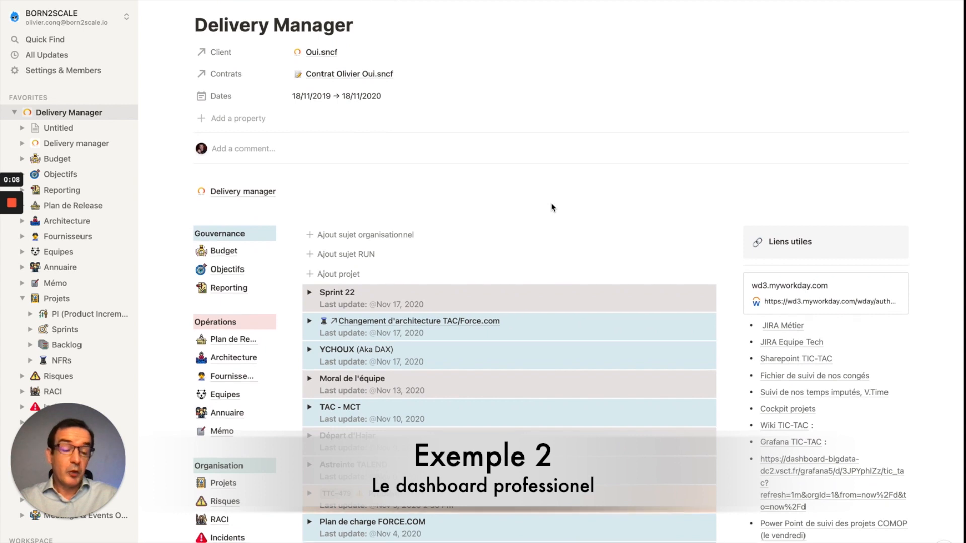
scroll(553, 206, down, 2)
scroll(552, 207, down, 1)
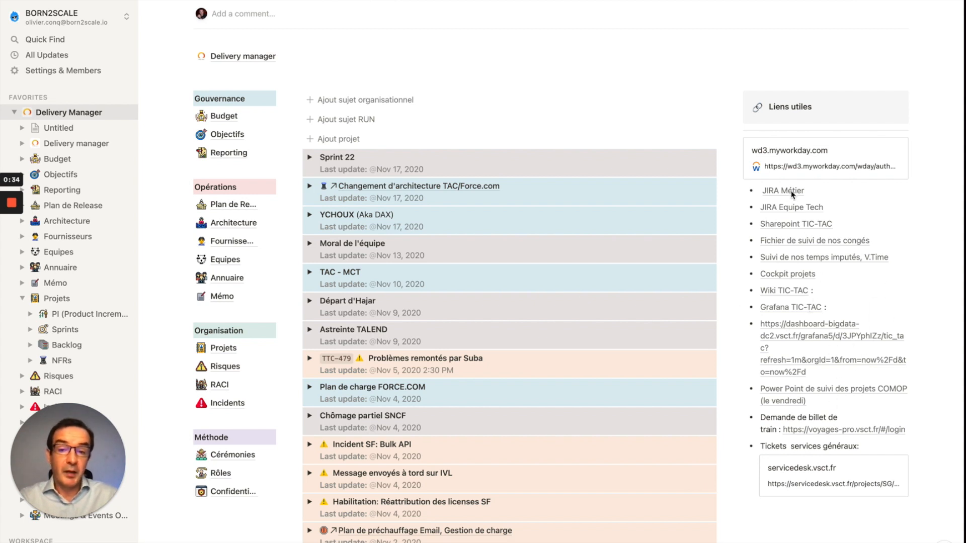
click(496, 61)
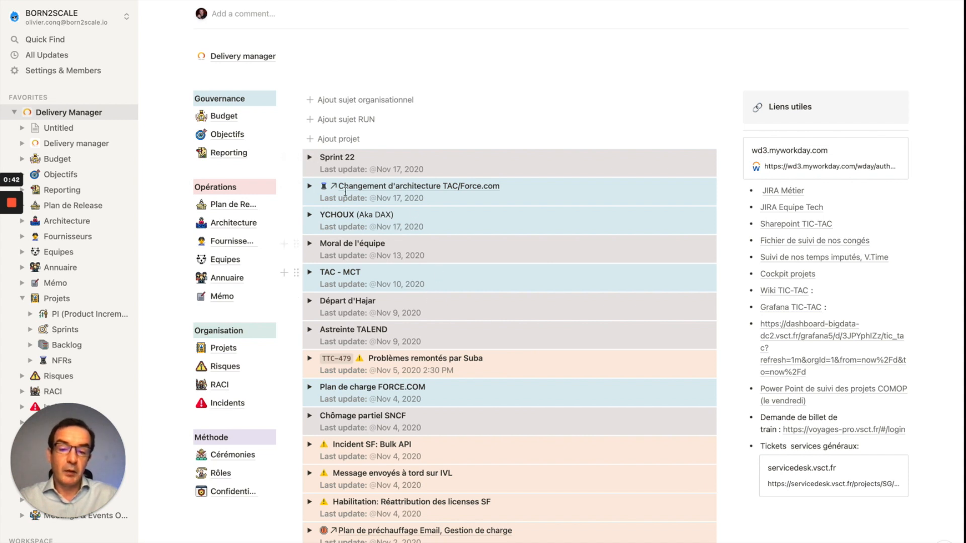
View the details of the "Sprint 22" topic, collapse it and open the Backlog page under Projets.
click(310, 158)
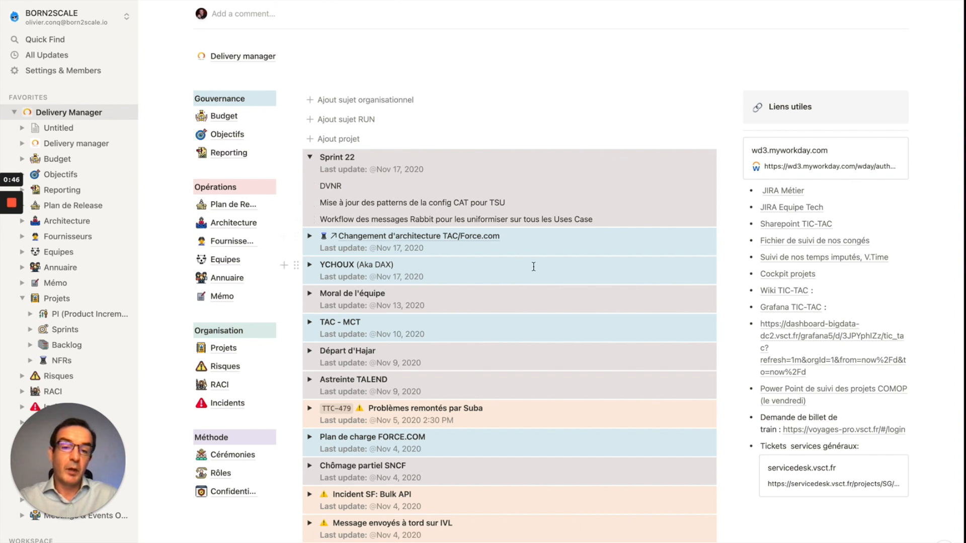
click(309, 158)
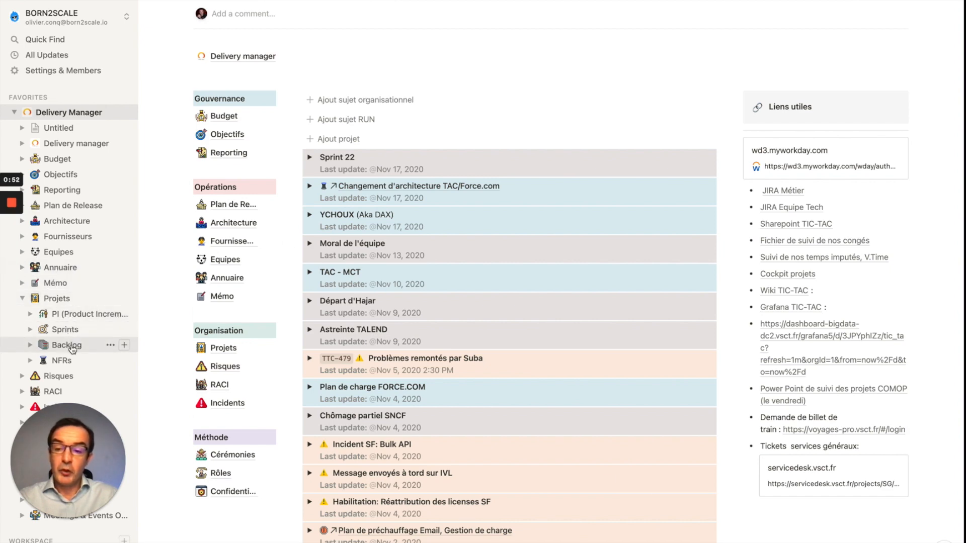
click(66, 345)
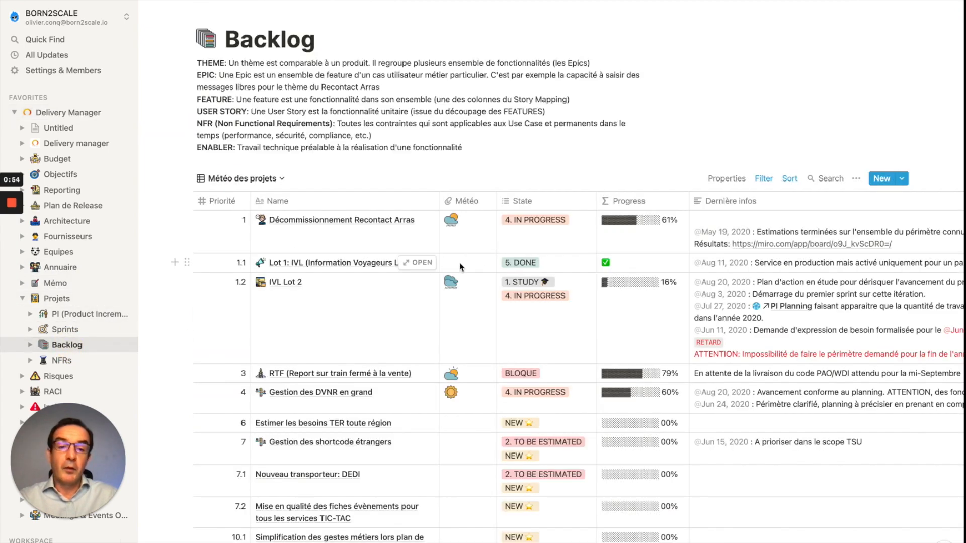